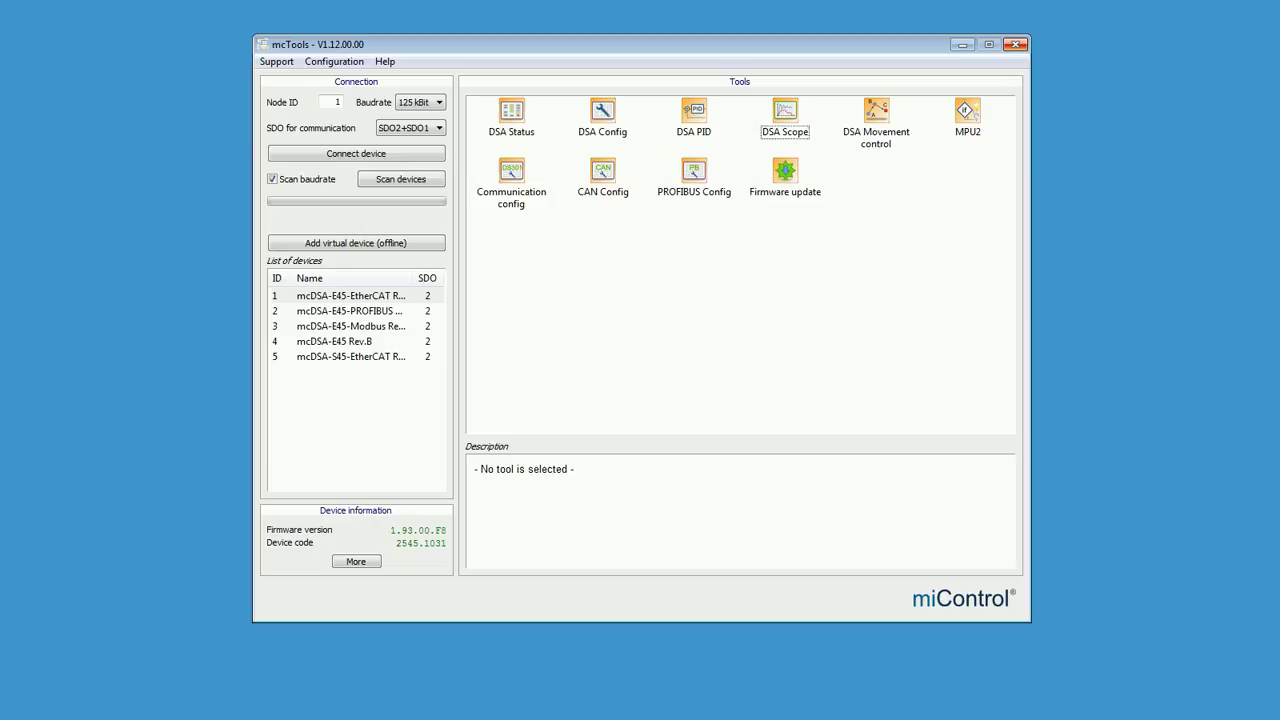
Step: Open DSA Config and set a brushless DC motor with 10 poles and incremental encoder velocity/position feedback
click(606, 118)
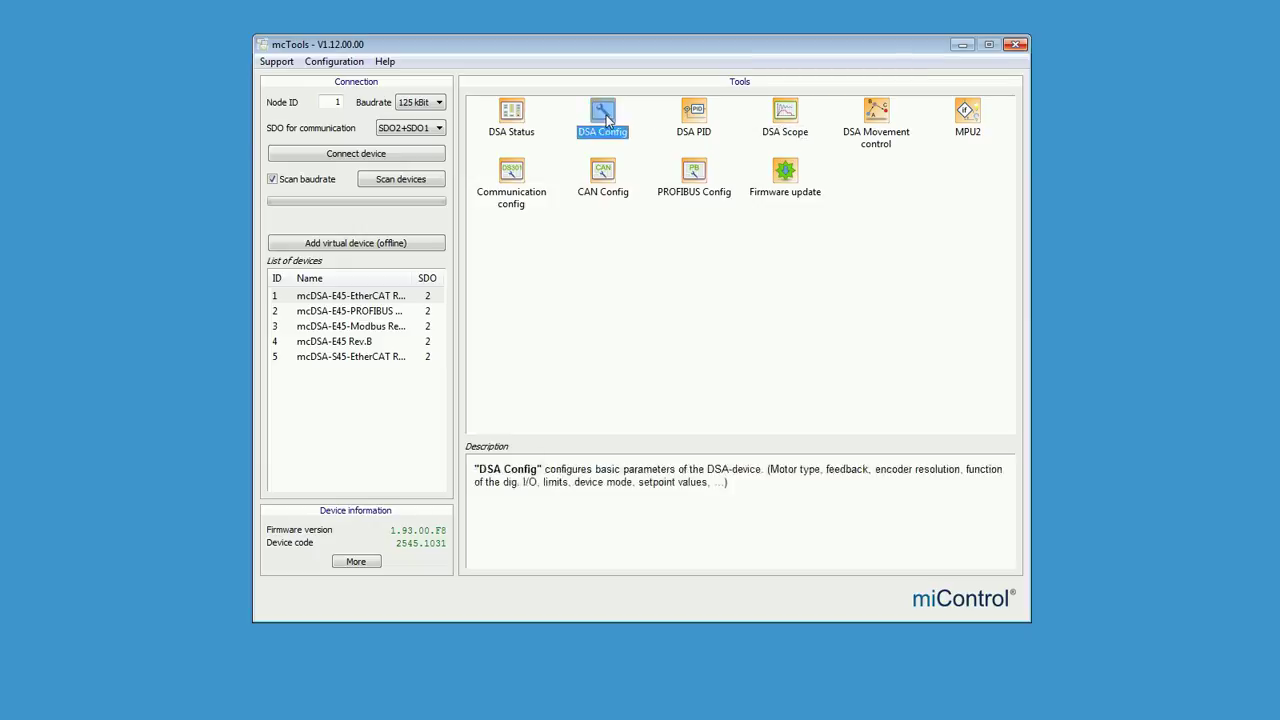
double_click(606, 118)
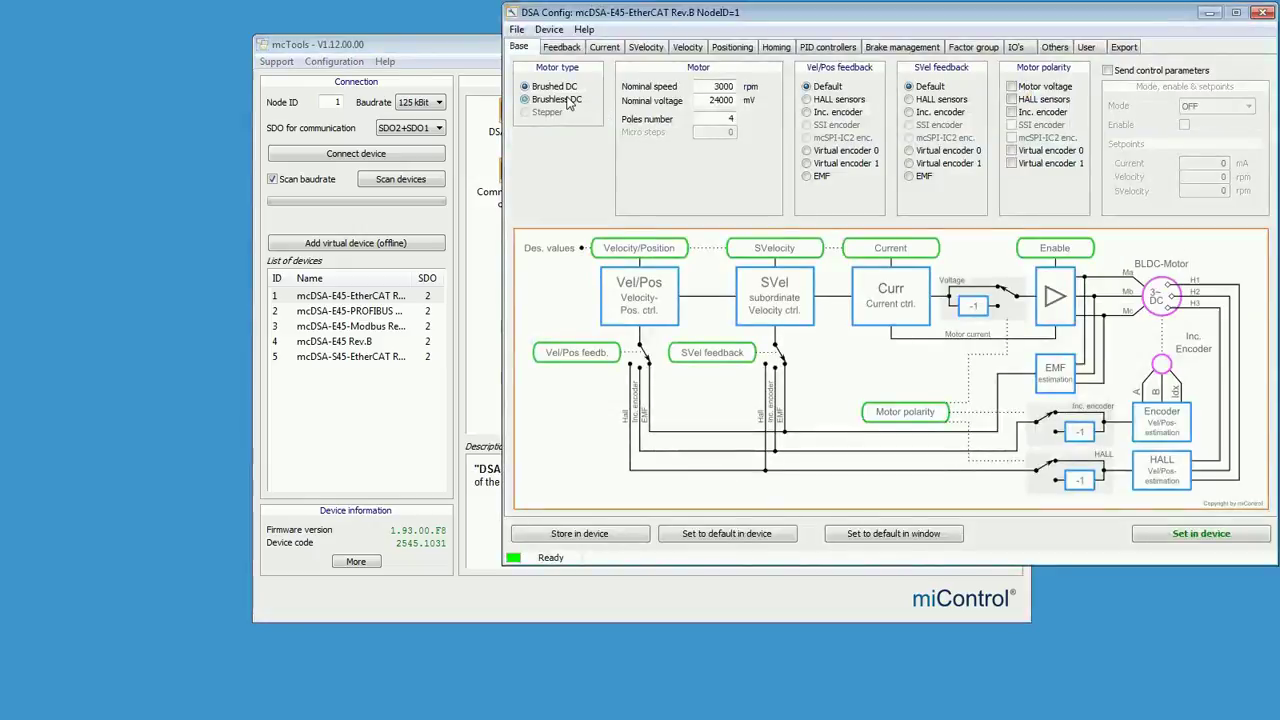
double_click(714, 120)
text(10)
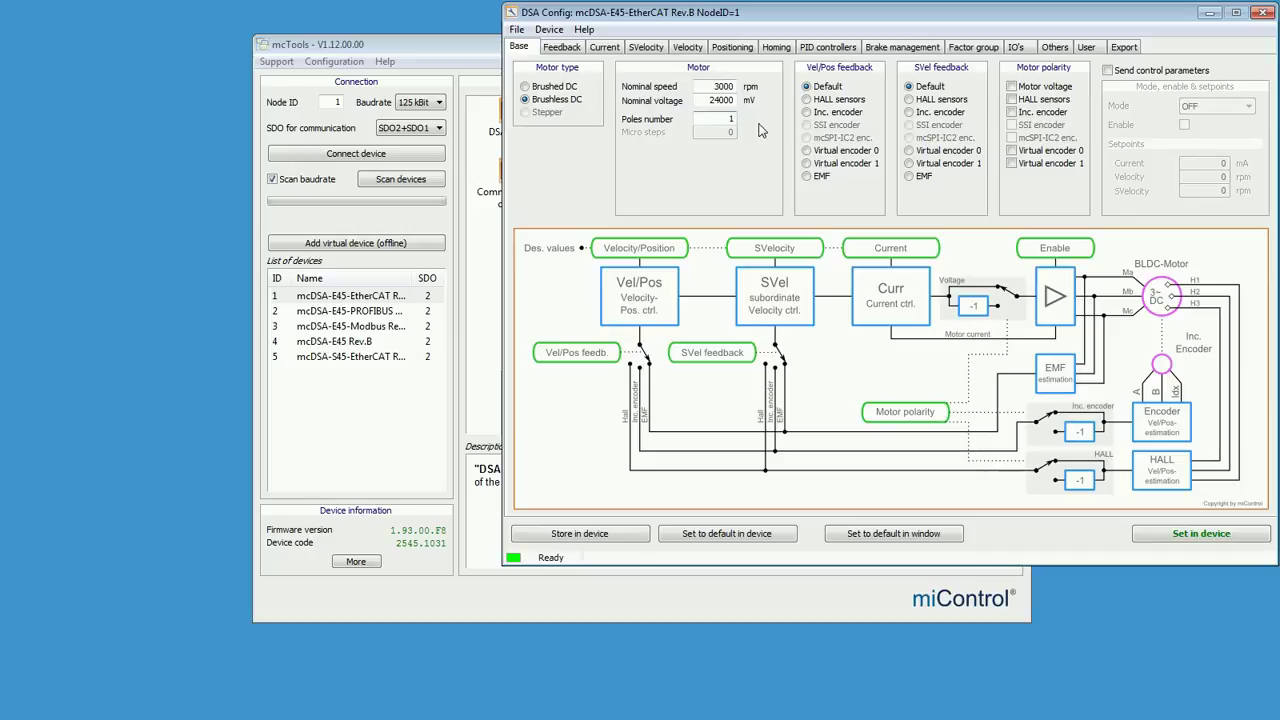
click(818, 114)
click(562, 47)
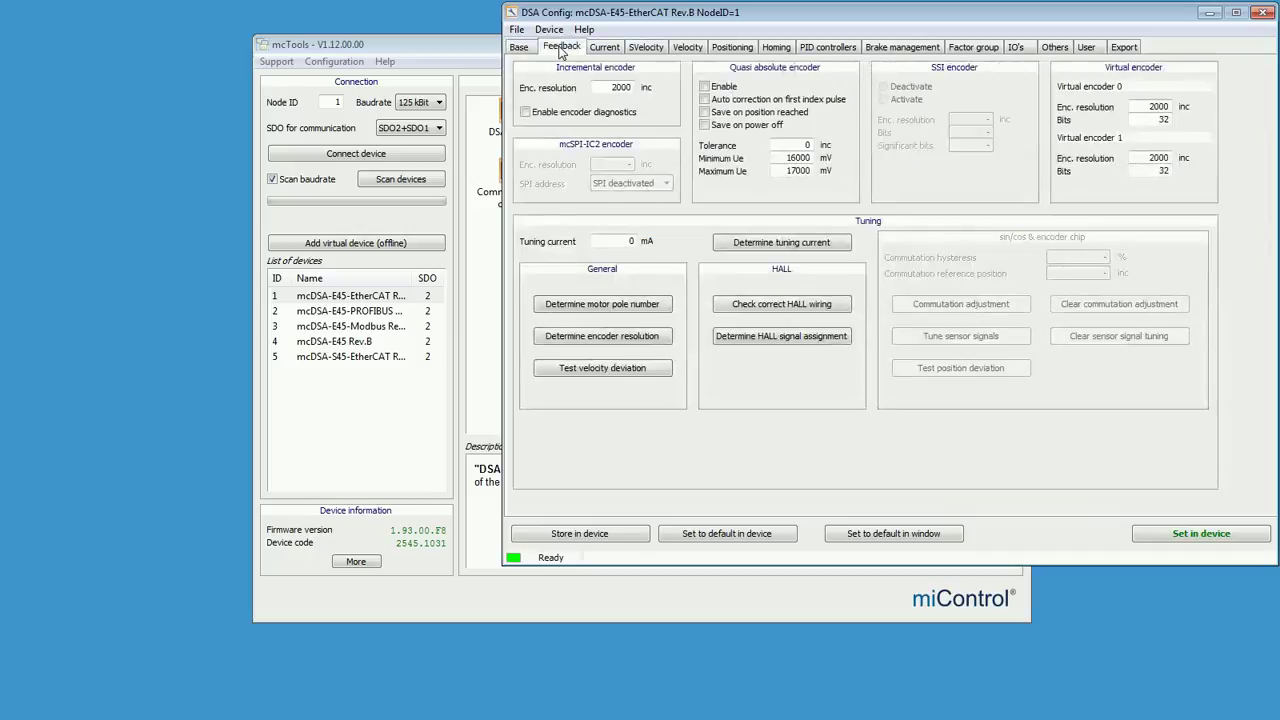
Step: Set the current limits to 2000 mA in both directions and write the parameters to the device
click(603, 48)
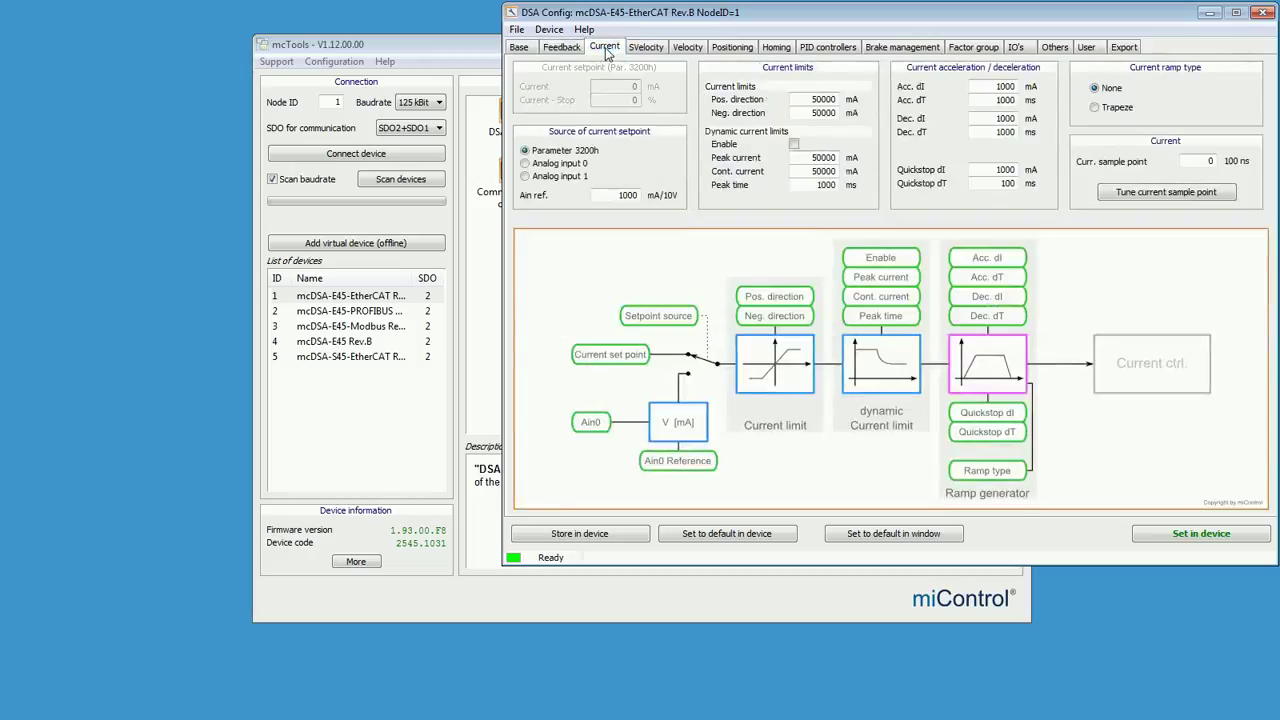
key(Delete)
key(Delete)
text(2)
click(800, 111)
key(Delete)
key(Delete)
text(2)
click(1182, 535)
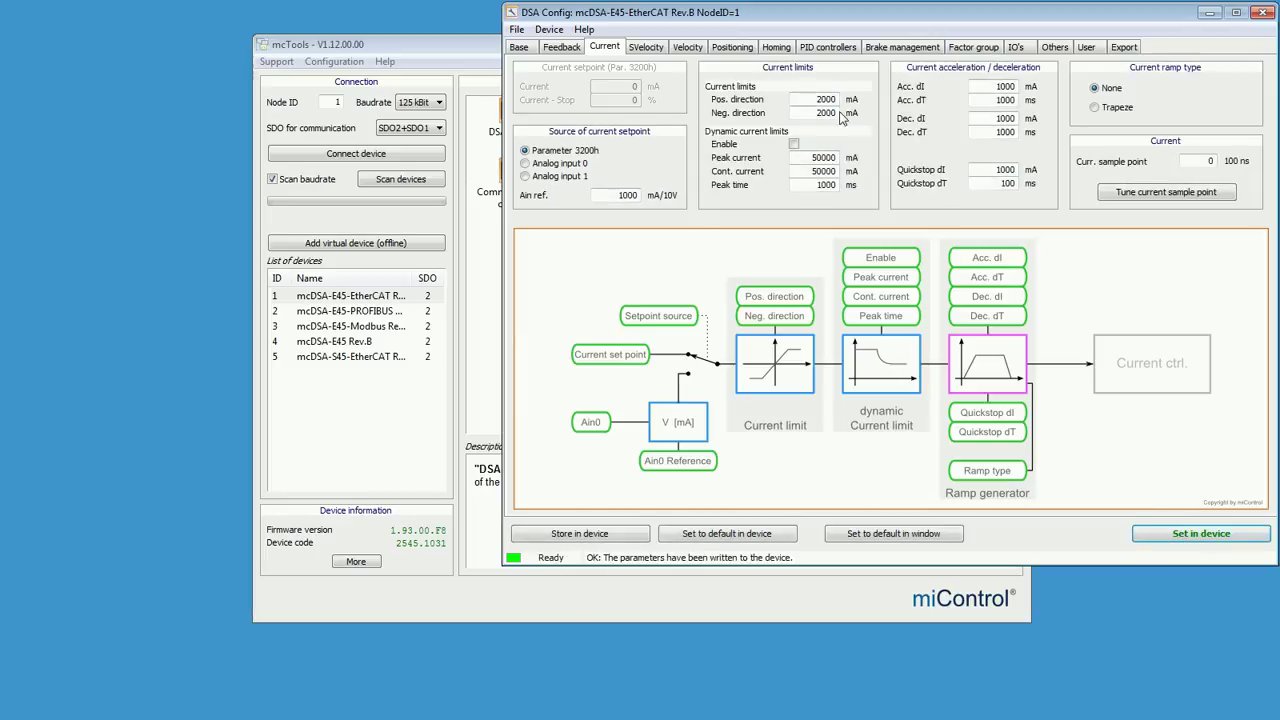
Step: Calculate the current PI-controller gains for 500 uH motor inductance and 290 mOhm resistance, and apply them
click(813, 49)
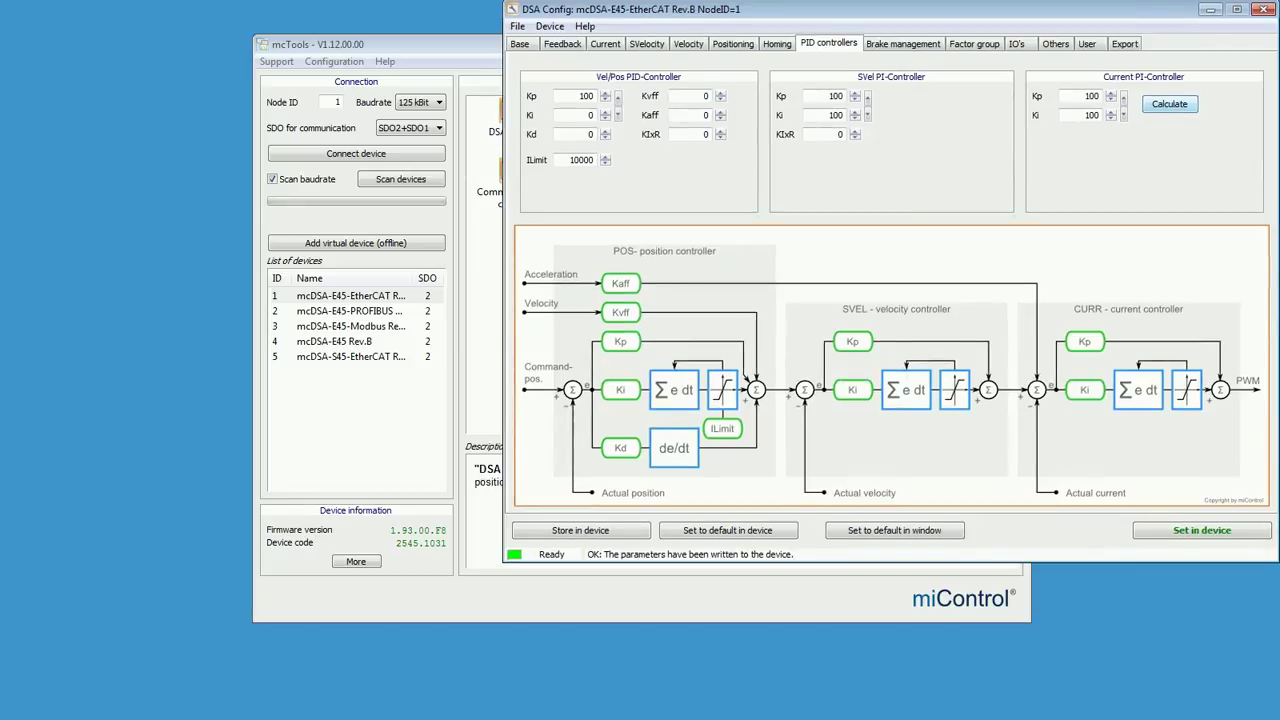
click(1169, 104)
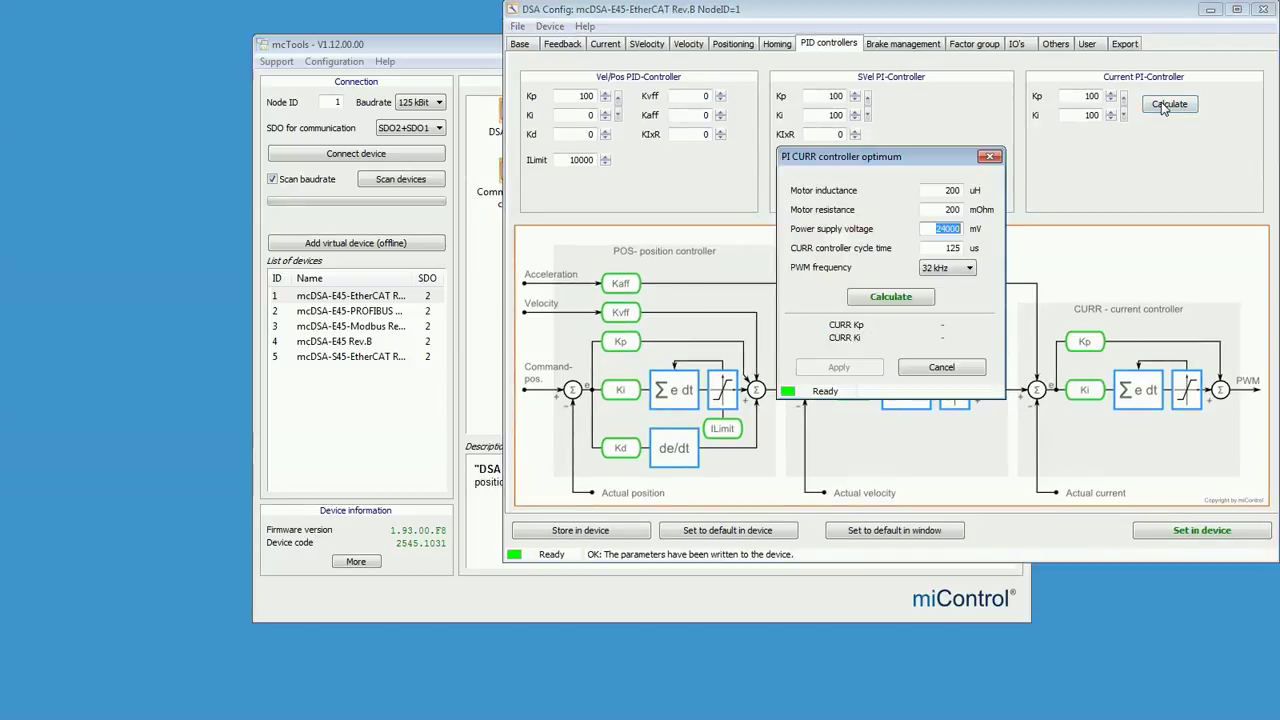
click(936, 193)
key(Delete)
text(5)
key(Delete)
text(9)
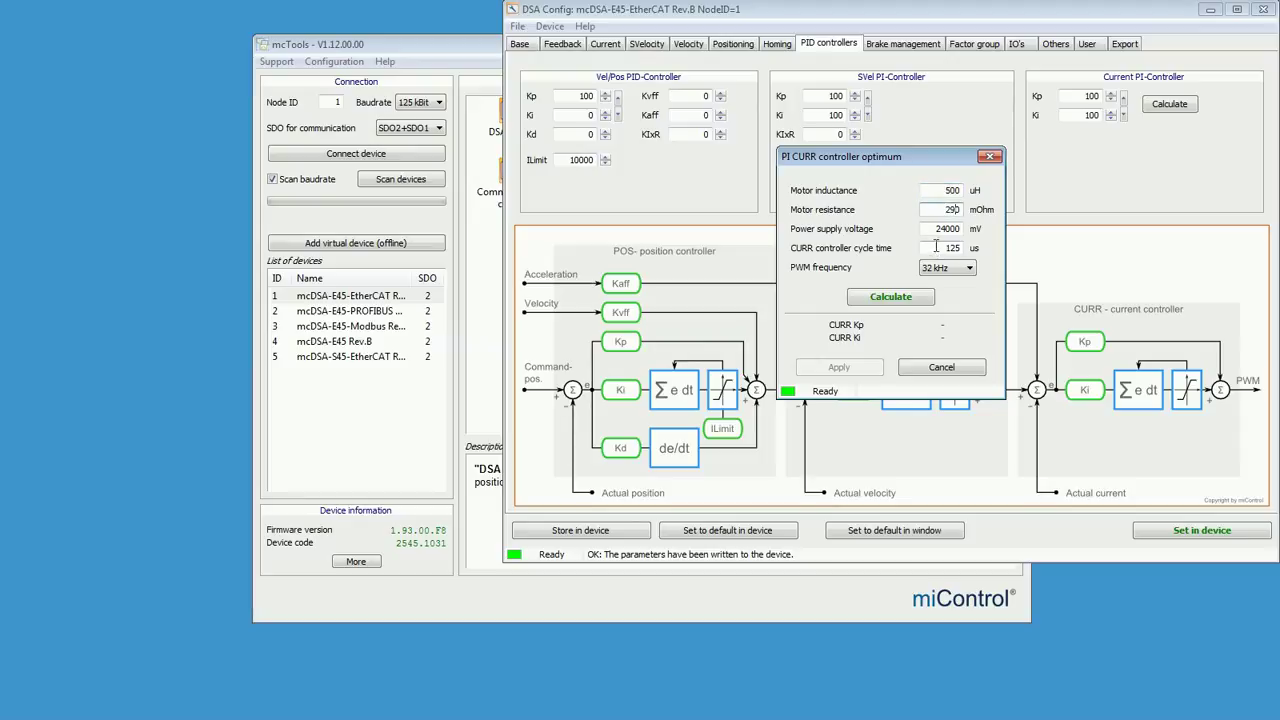
click(877, 300)
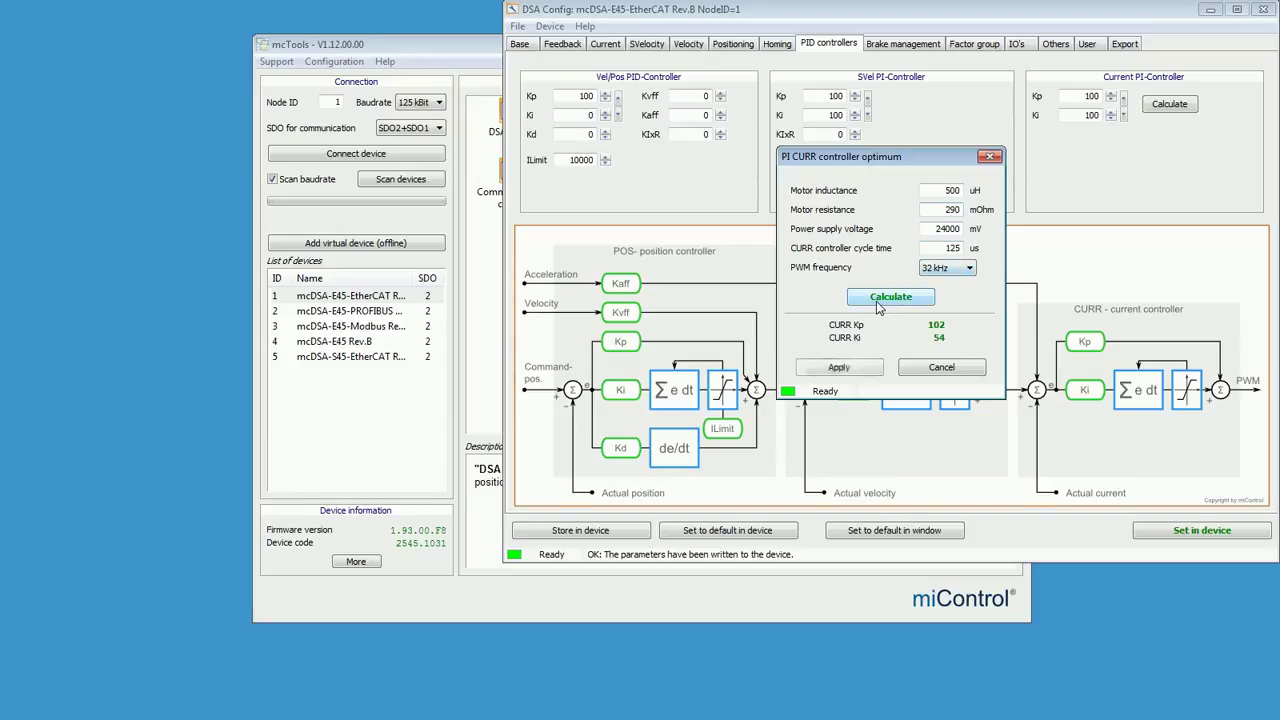
click(838, 369)
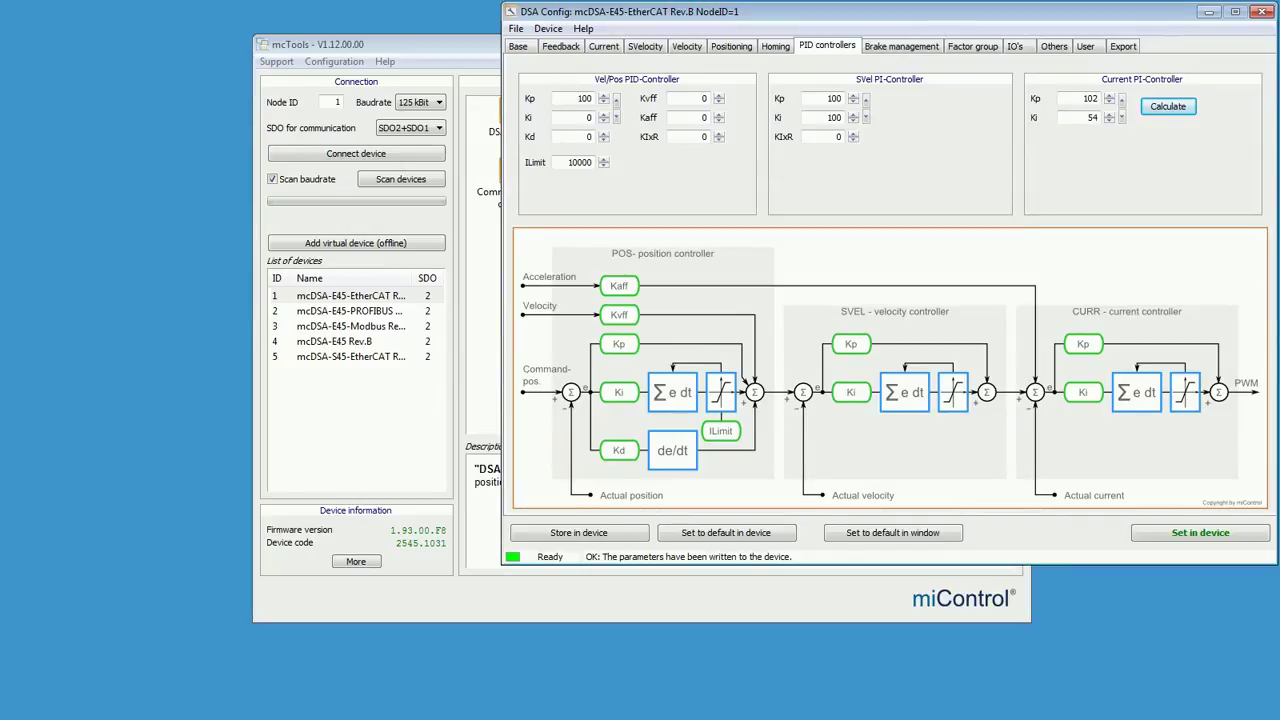
Step: Set the Vel/Pos PID-controller's Kp to 0 and Kvff to 1000
double_click(564, 97)
text(0)
click(701, 98)
text(100)
click(705, 139)
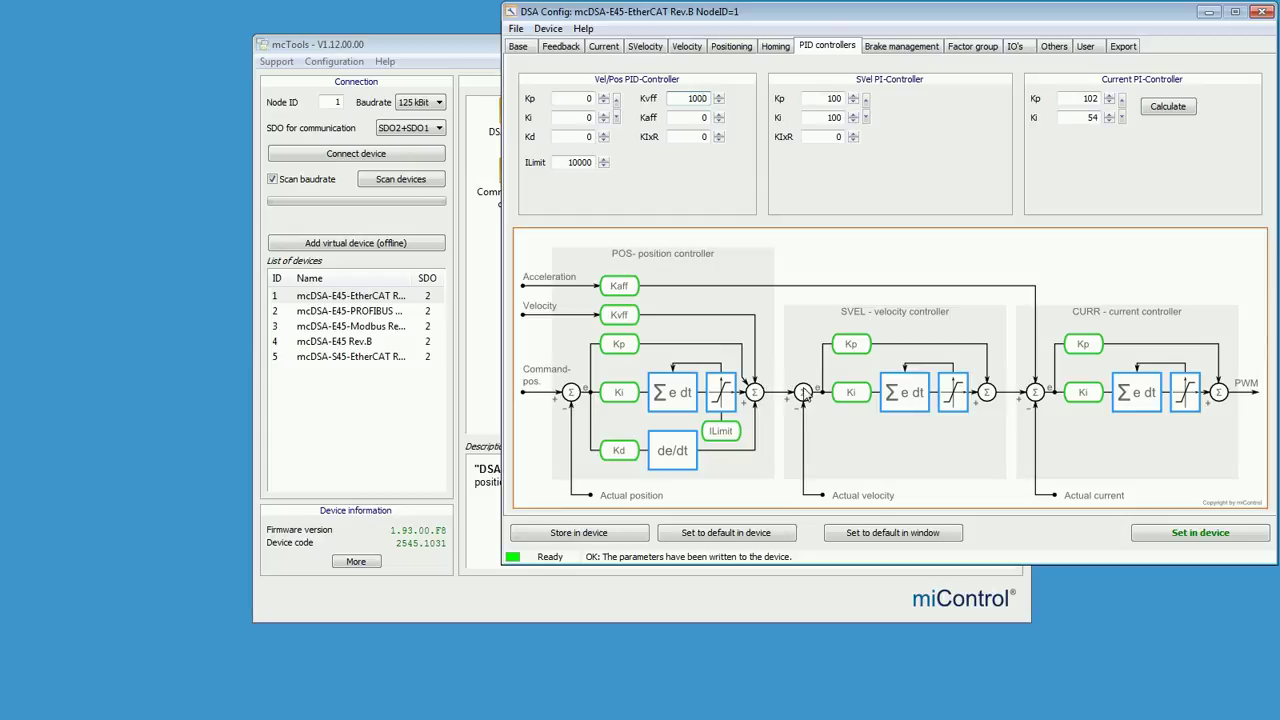
Step: Set the SVel PI-controller's Kp and Ki to 50 each
click(815, 99)
text(50)
click(814, 118)
key(Delete)
key(Delete)
key(Delete)
text(50)
Step: Set the maximum following error window to OFF, write the parameters to the device, and close DSA Config
click(731, 48)
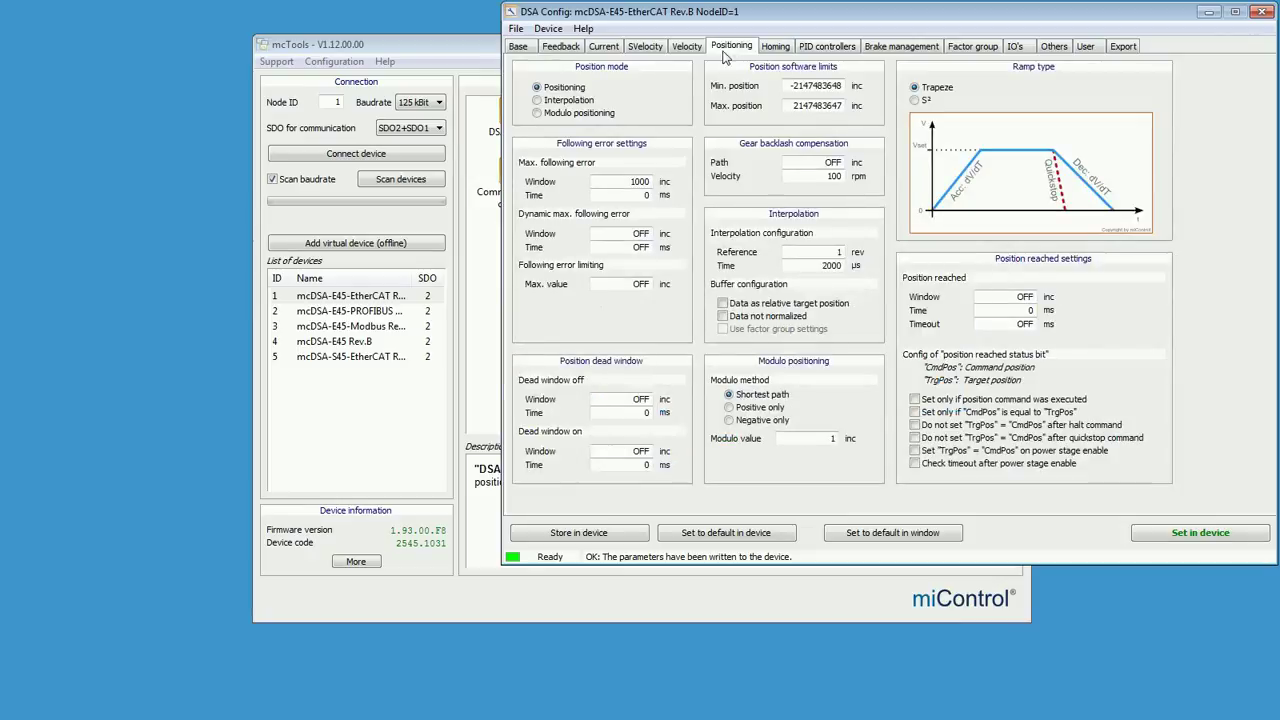
right_click(624, 182)
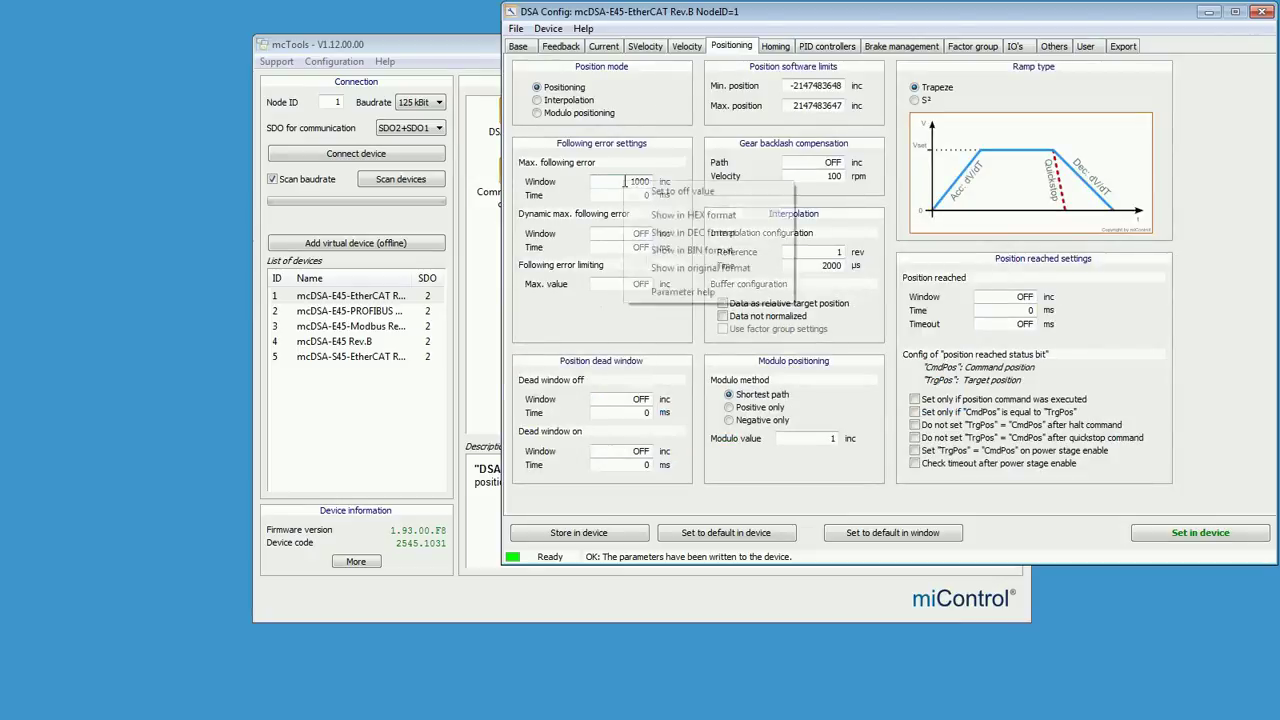
click(674, 193)
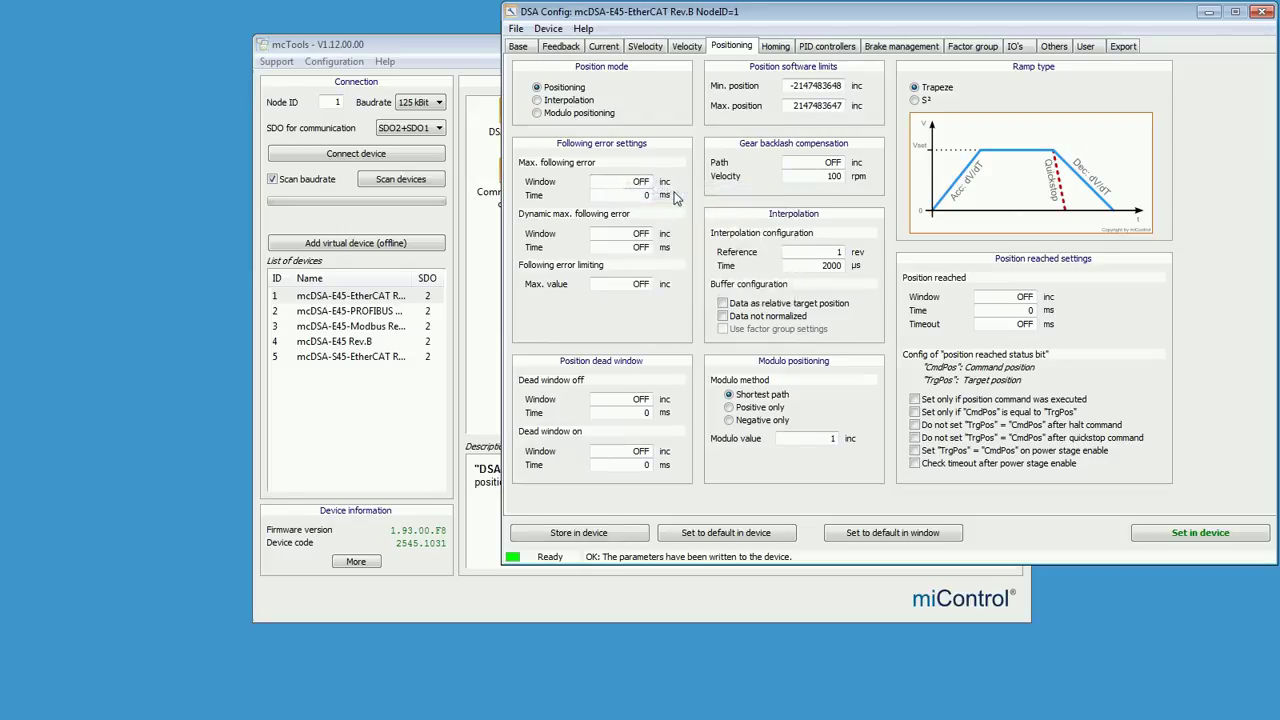
click(1205, 532)
click(1262, 12)
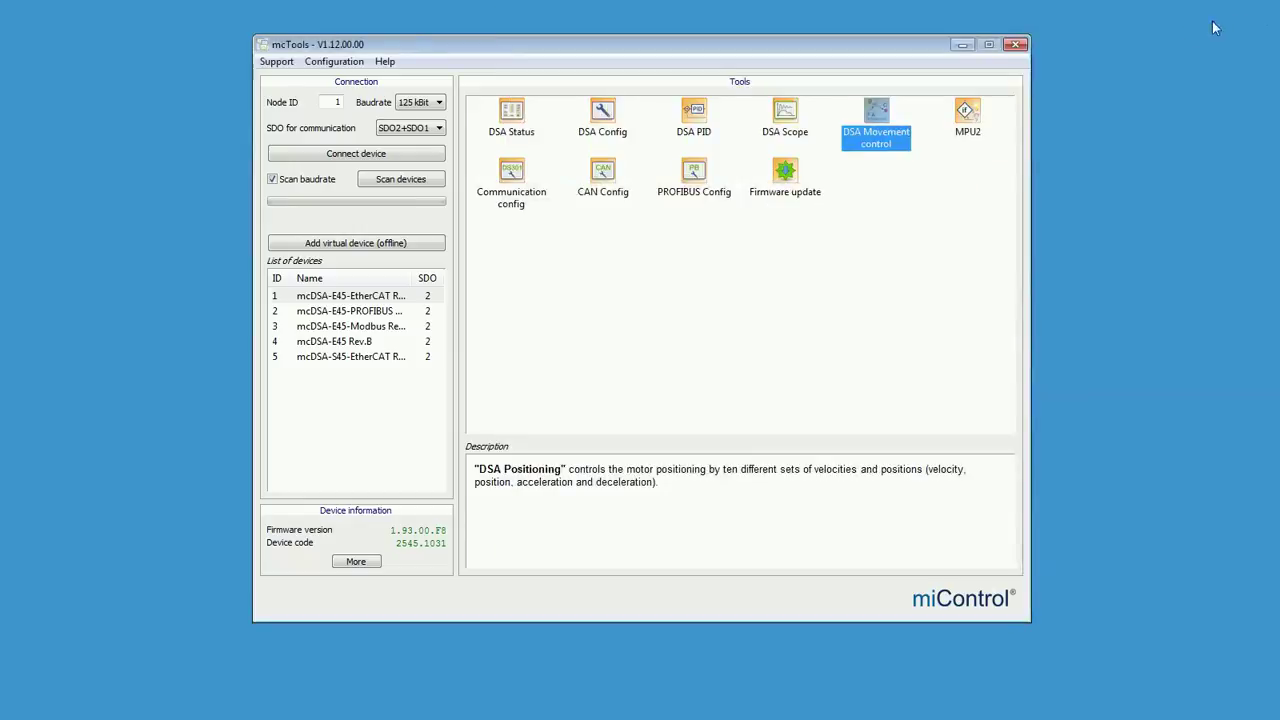
Step: Open DSA Scope, assign the position following error to plot 1, and exclude the motor current from recording
click(787, 116)
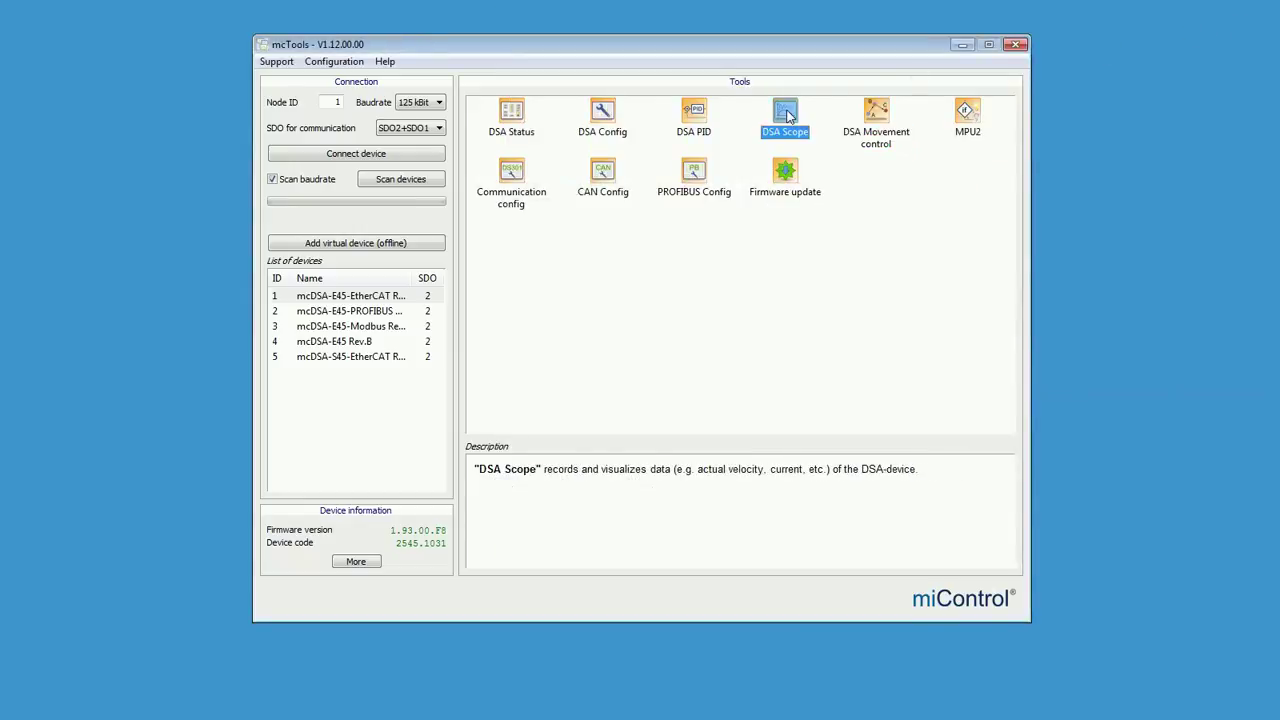
double_click(787, 116)
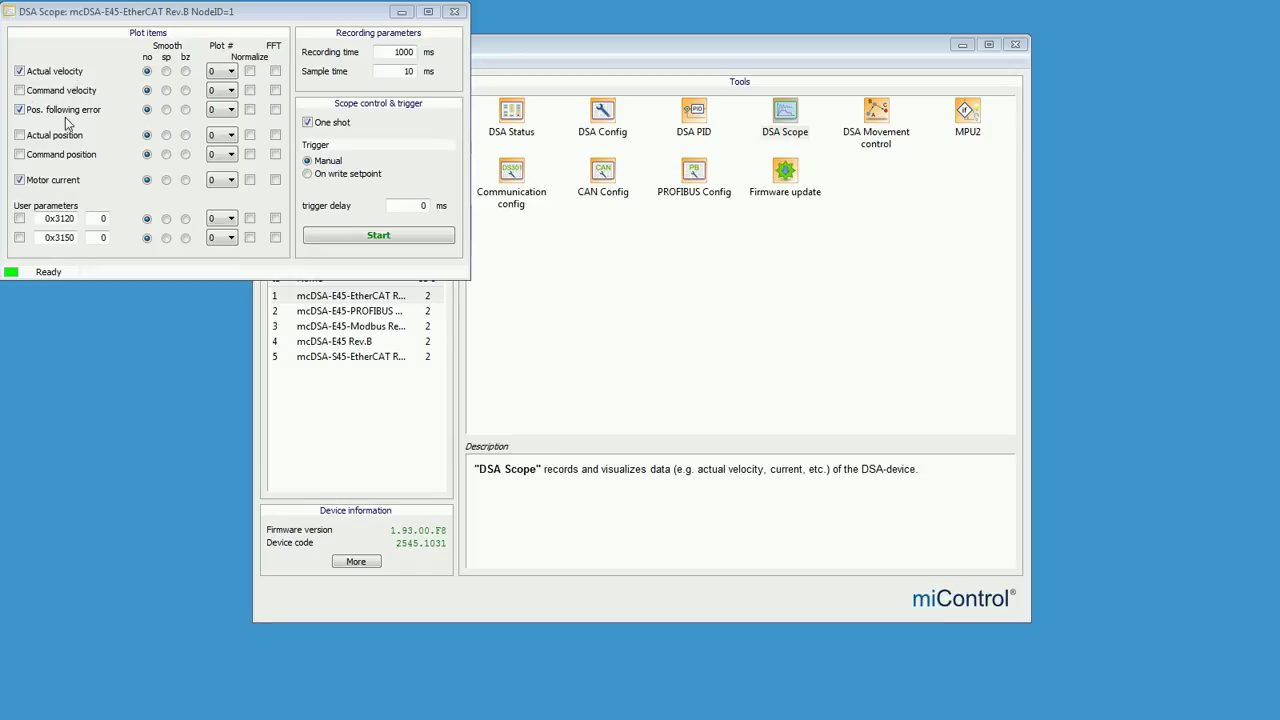
click(226, 110)
click(216, 135)
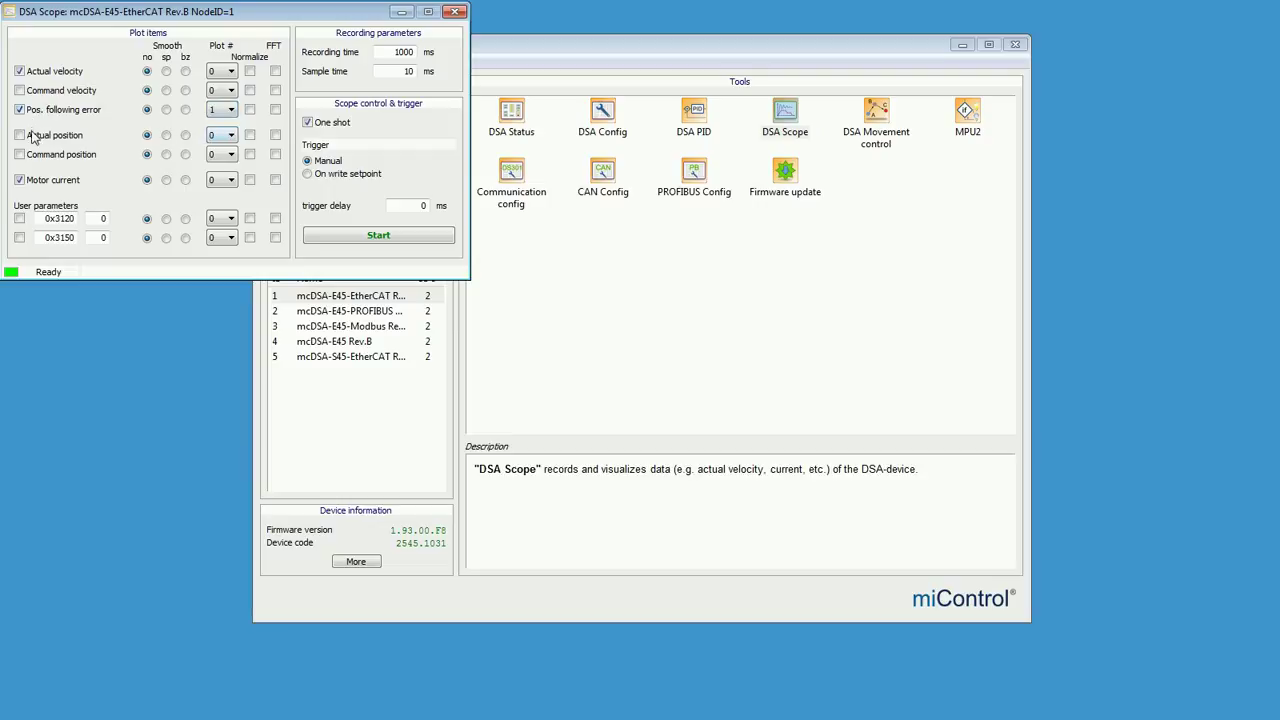
click(20, 181)
Step: Start the scope with a 1 ms sample time, one shot disabled, and the trigger set to on write setpoint
key(BackSpace)
click(328, 178)
click(362, 239)
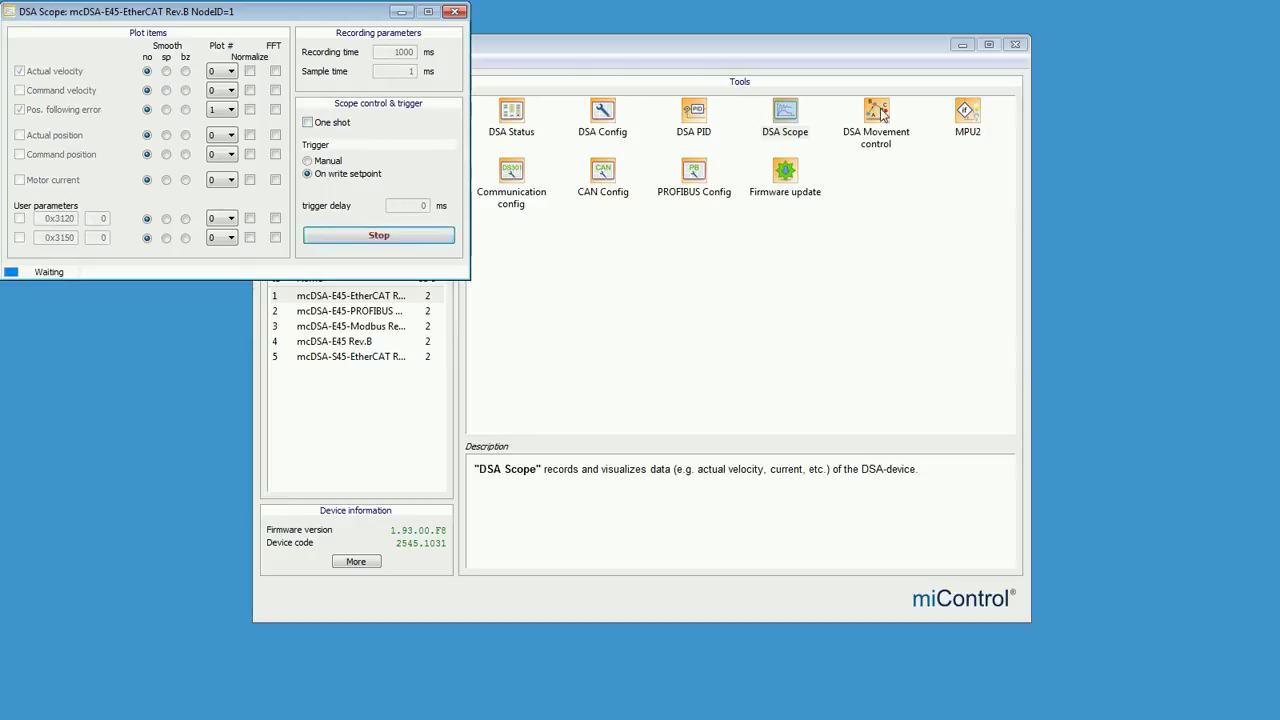
Step: Open the DSA PID and DSA Movement control tools and switch the device to position mode
double_click(697, 118)
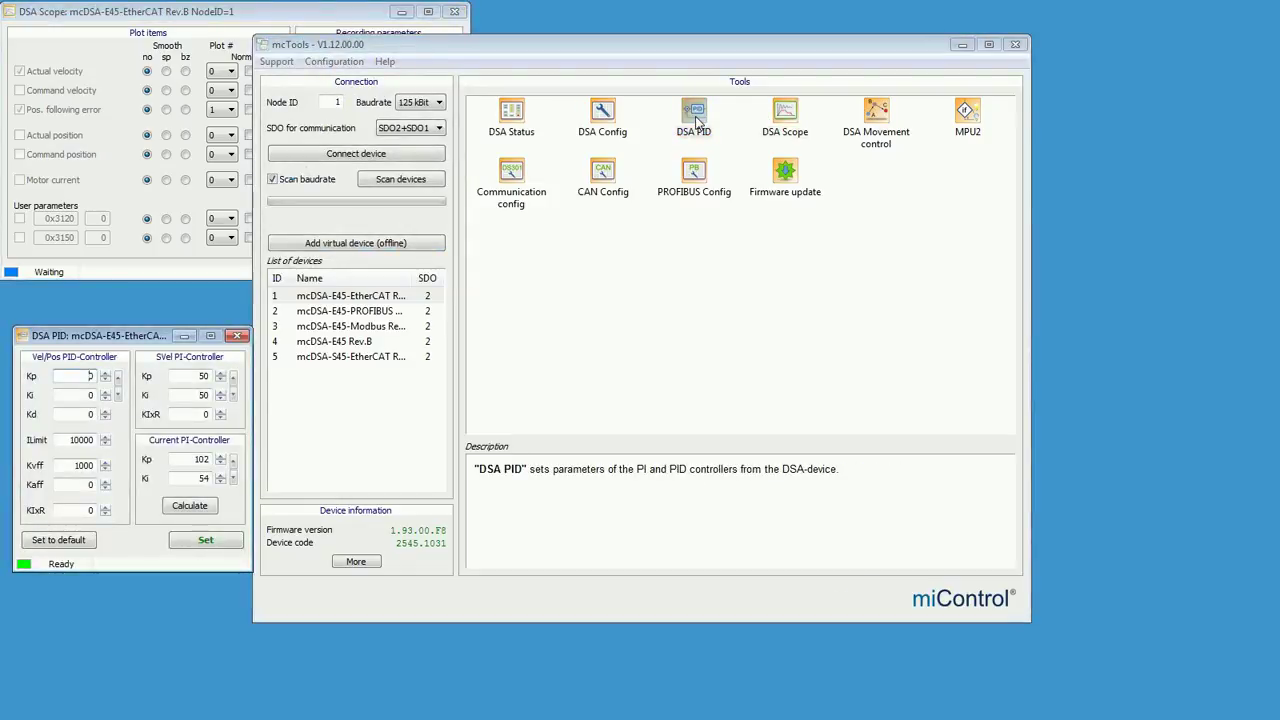
click(870, 110)
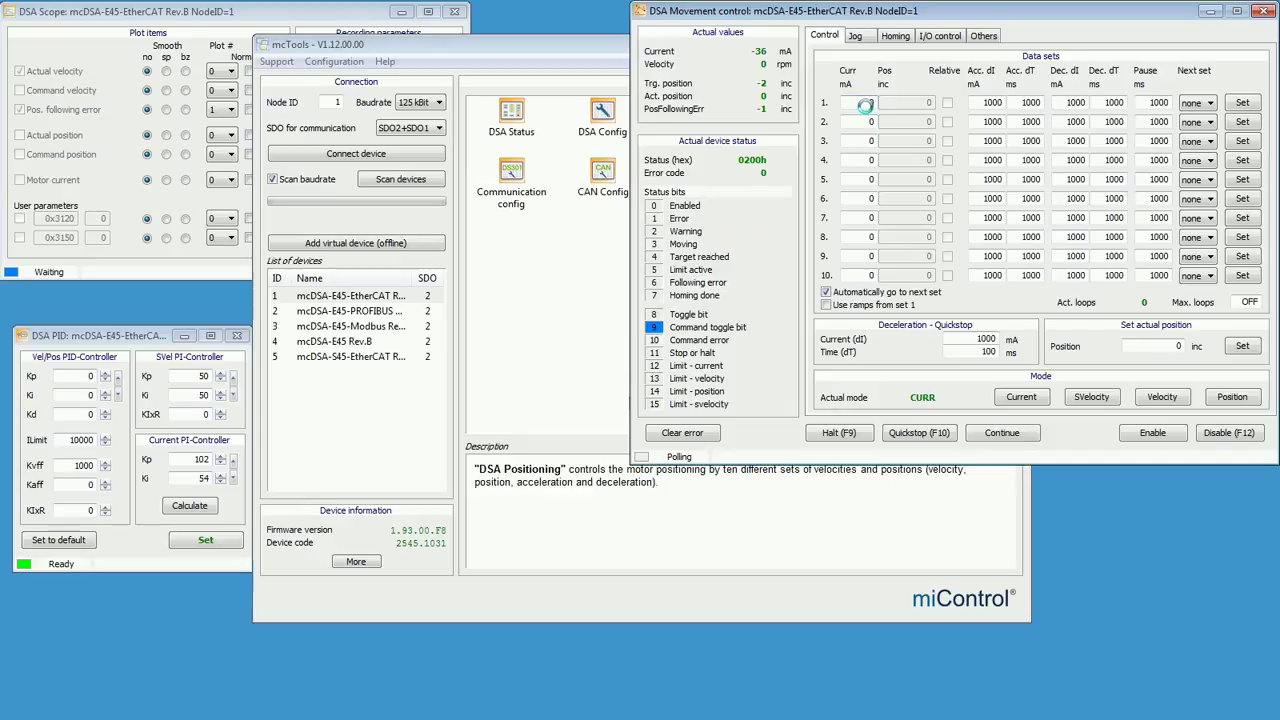
click(1246, 401)
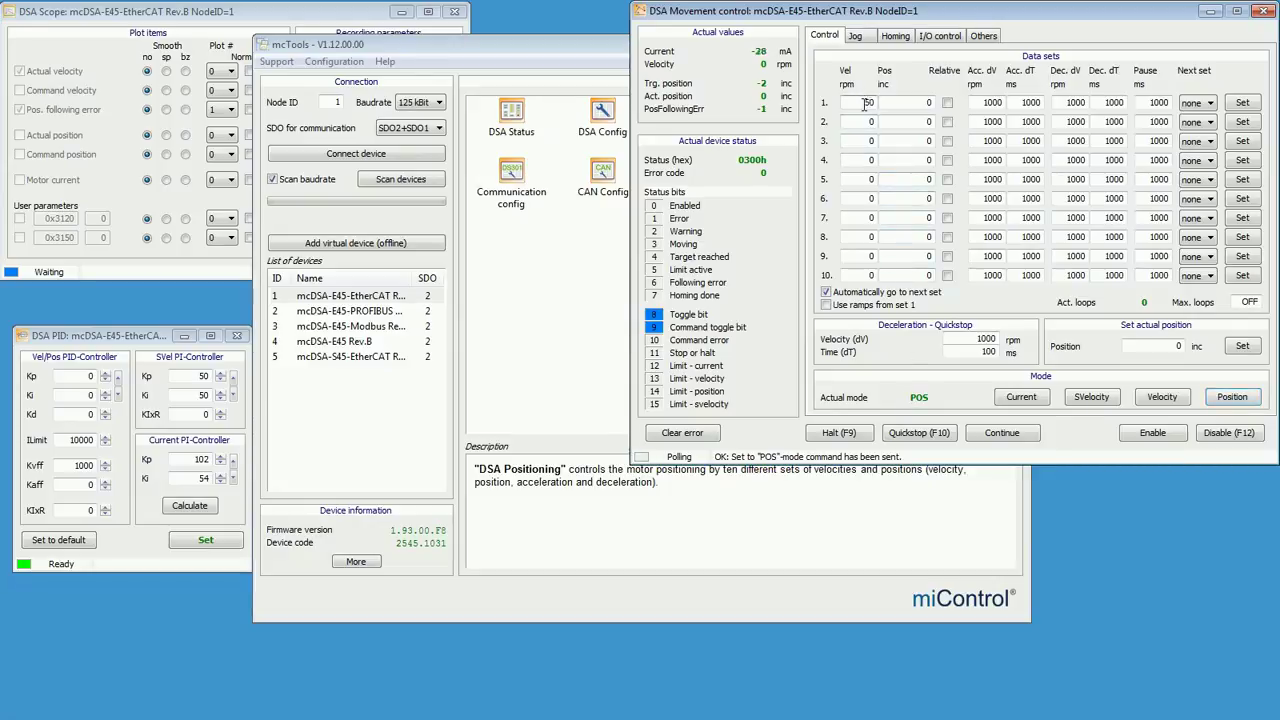
Step: Define movement data set 1 with 500 rpm velocity, a relative position of 15000 inc, and 200 ms acceleration and deceleration times
click(906, 107)
text(15000)
click(947, 102)
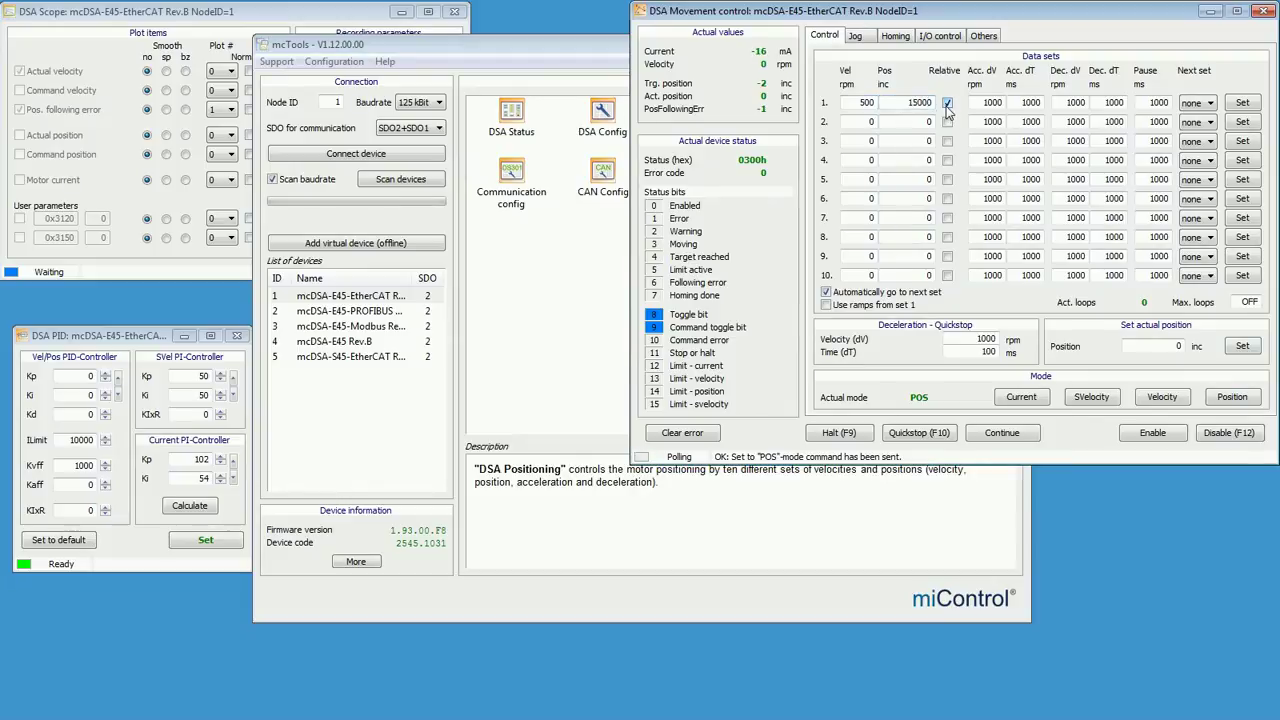
click(1025, 102)
text(200)
click(1104, 102)
text(200)
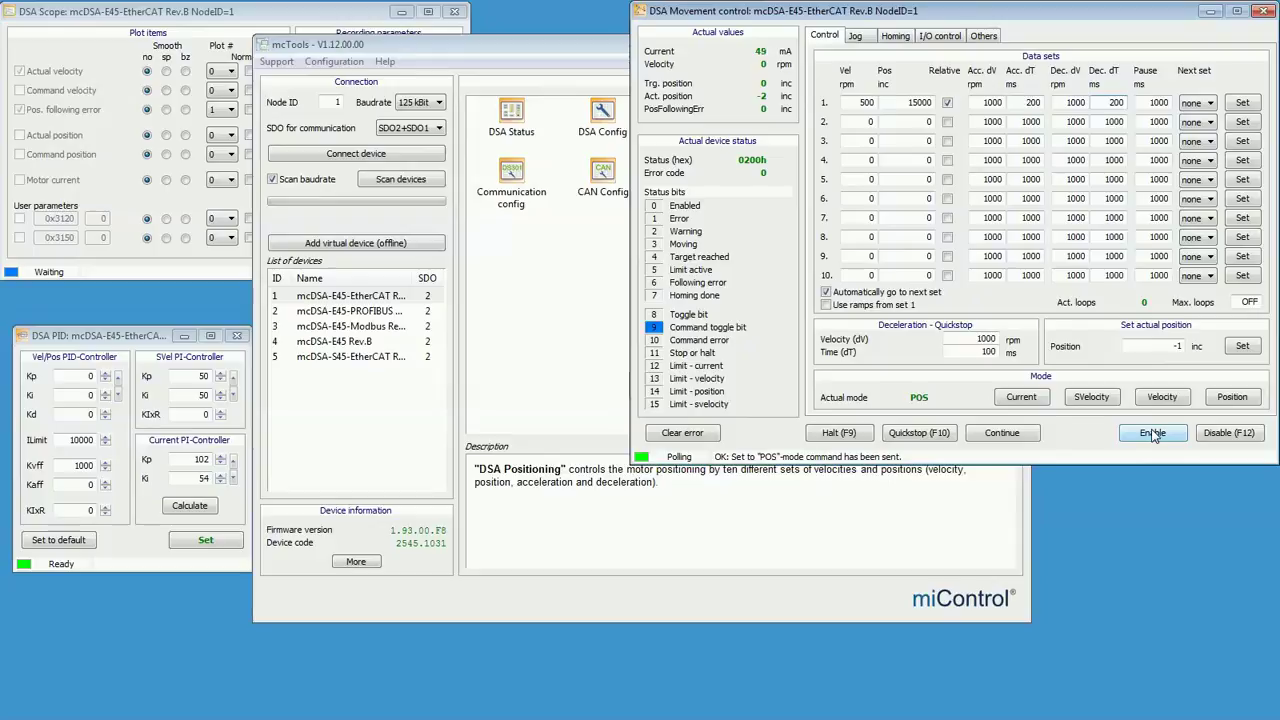
Step: Enable the device and run movement data set 1 to record the motor's response
click(1153, 433)
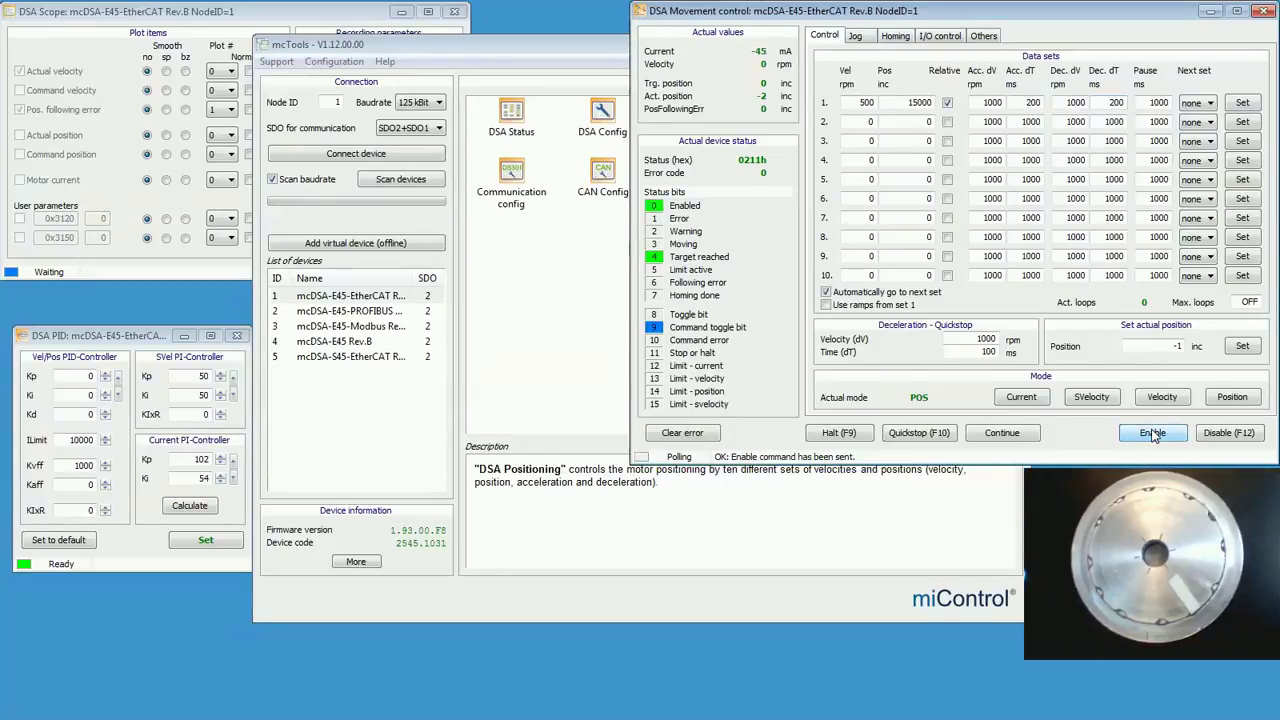
click(1243, 104)
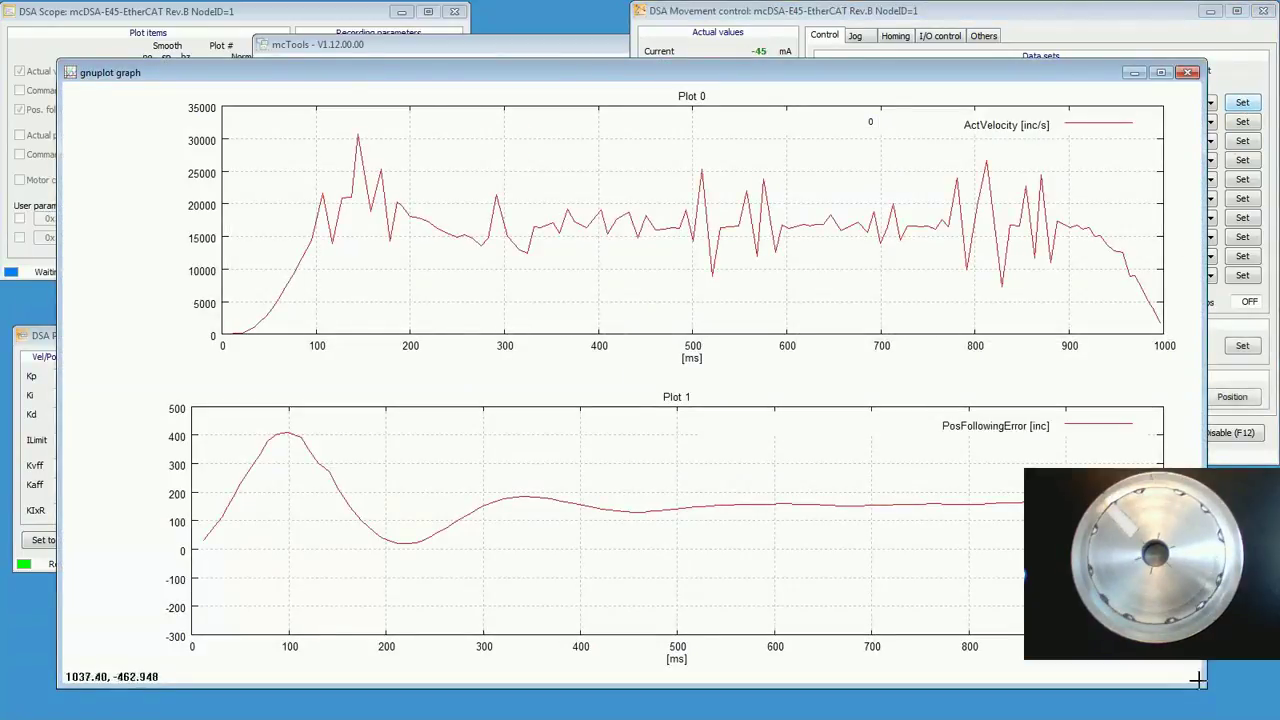
Step: Shrink the gnuplot graph window and move it clear of the PID and movement data settings
drag(1200, 684, 750, 432)
drag(371, 77, 323, 24)
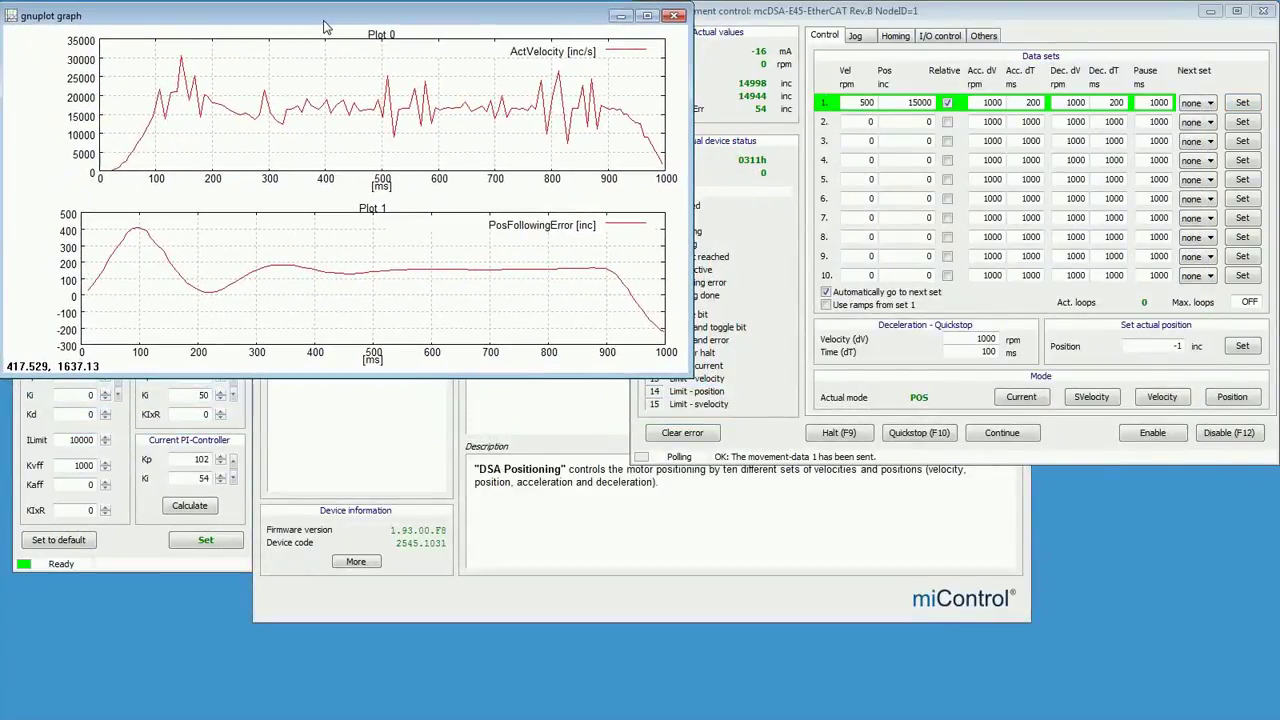
drag(344, 376, 341, 326)
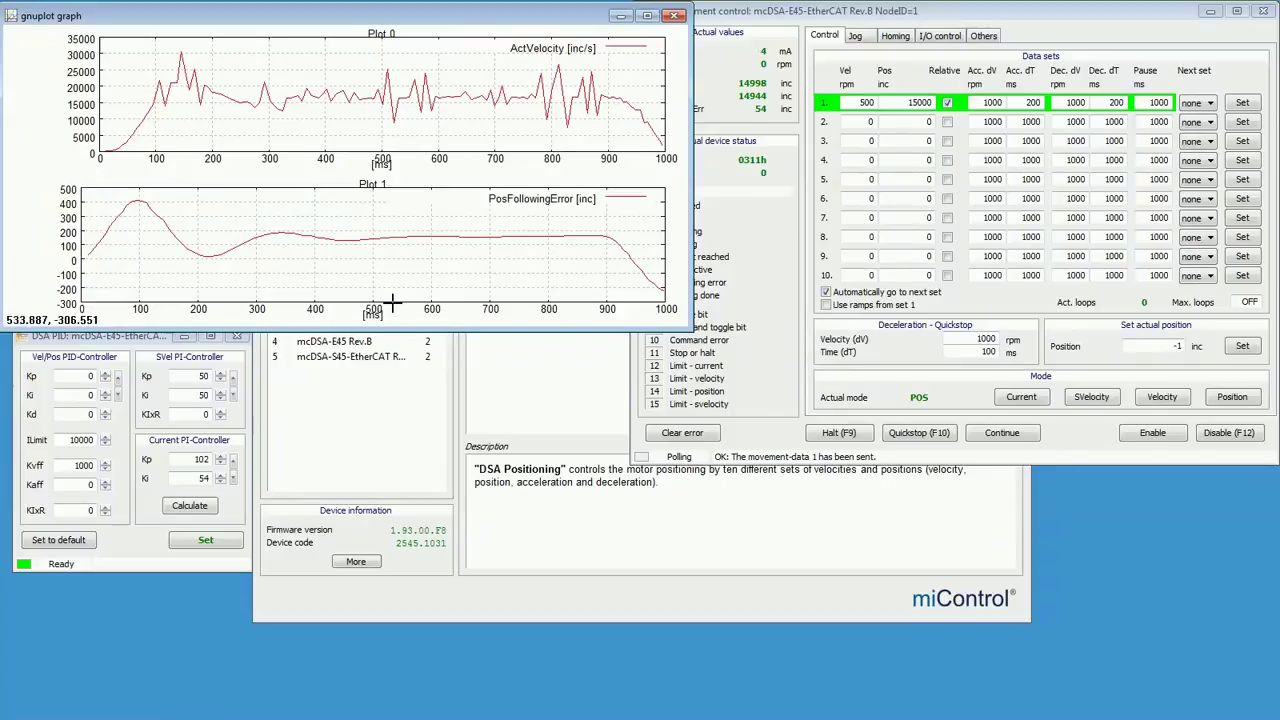
Step: Apply bz smoothing to the actual velocity curve in DSA Scope and bring the graph back into view above the PID settings
drag(284, 22, 278, 50)
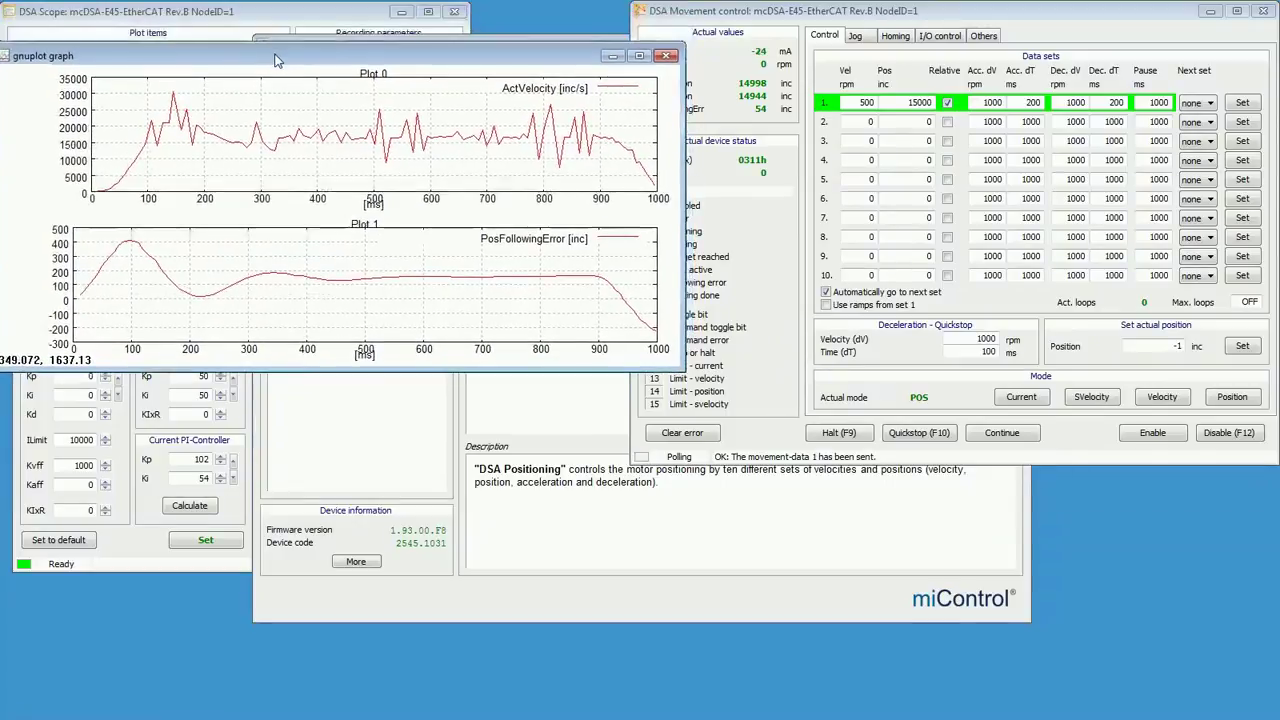
click(240, 18)
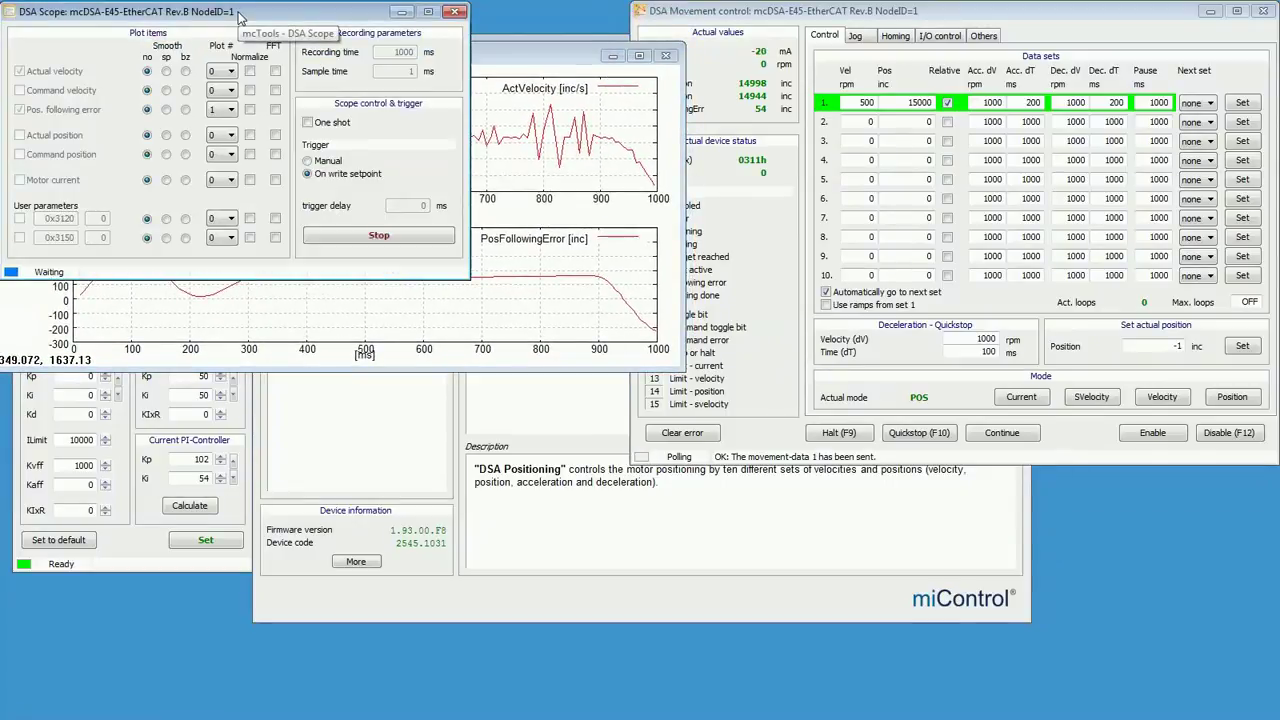
click(185, 71)
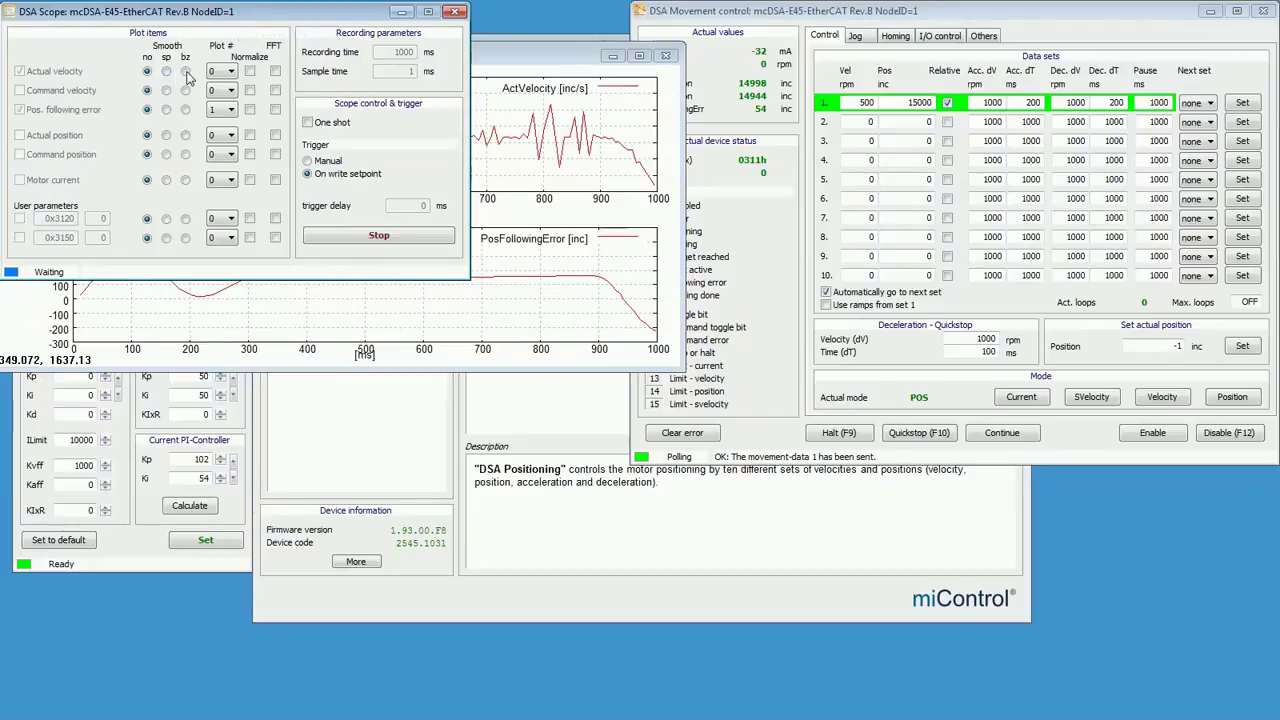
click(459, 52)
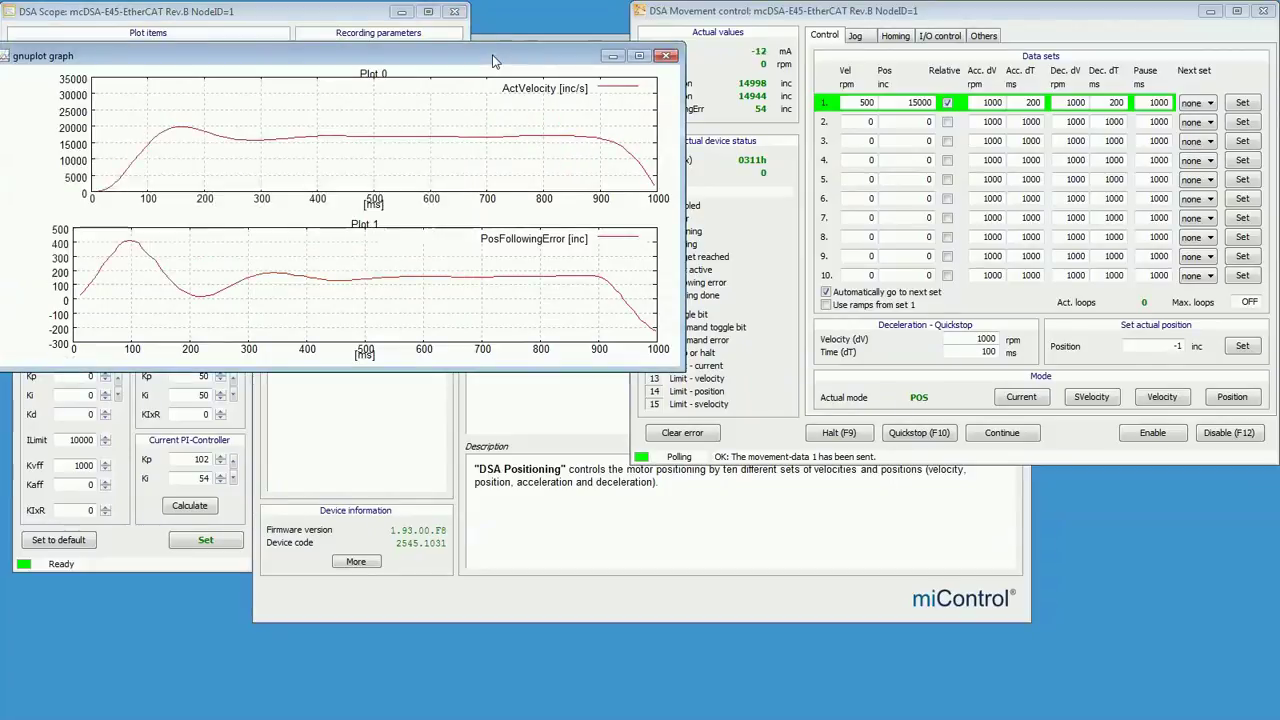
drag(457, 50, 463, 15)
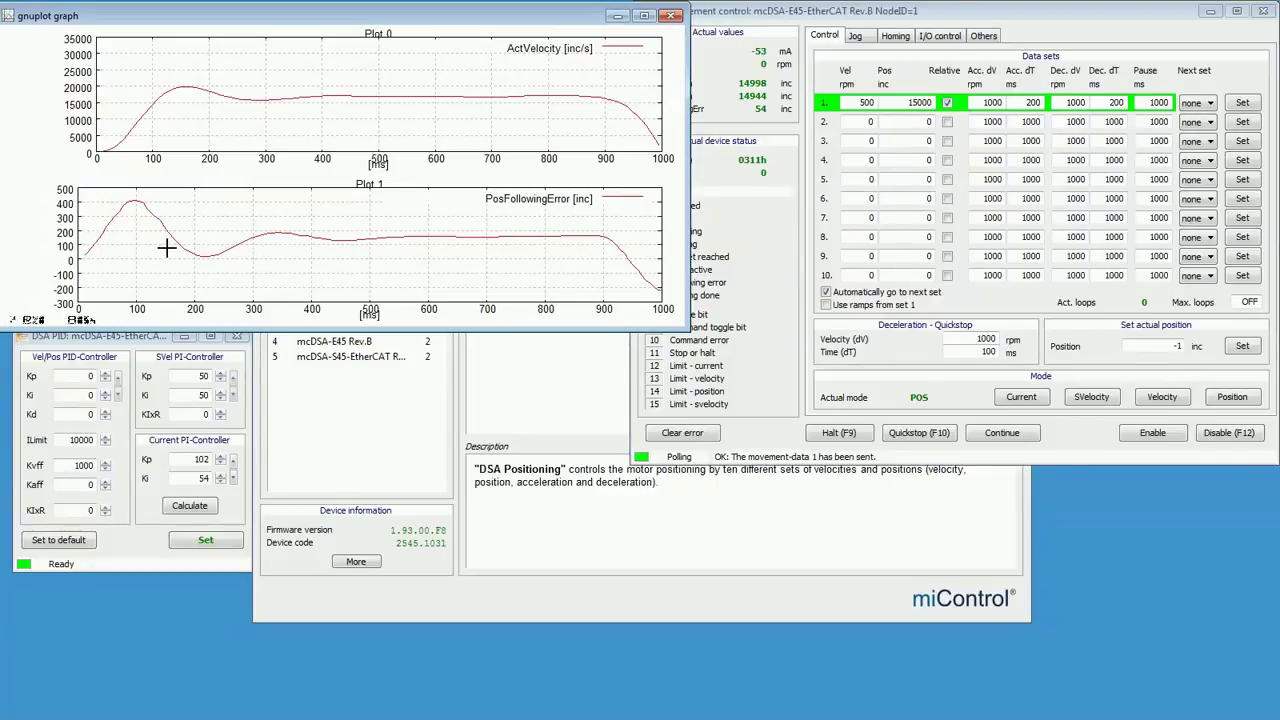
Step: Raise the SVel PI controller's Kp and Ki to 108, write them to the device and rerun movement data set 1
click(234, 377)
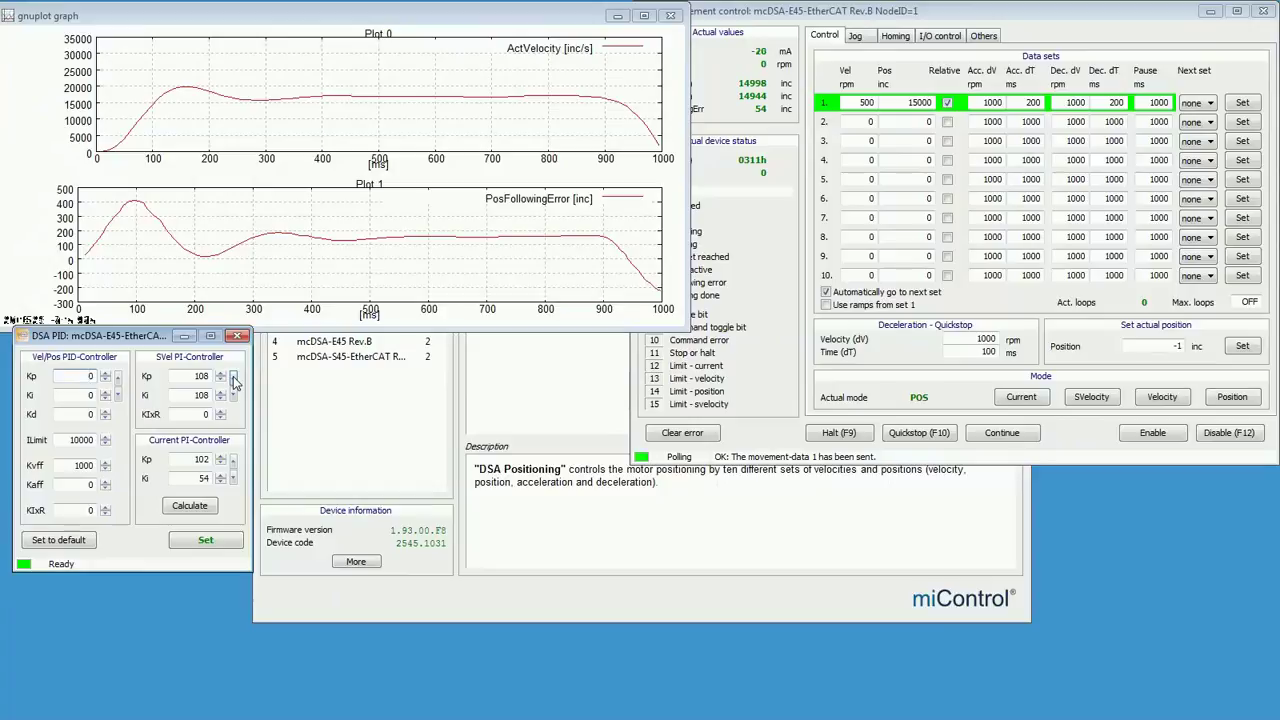
click(200, 540)
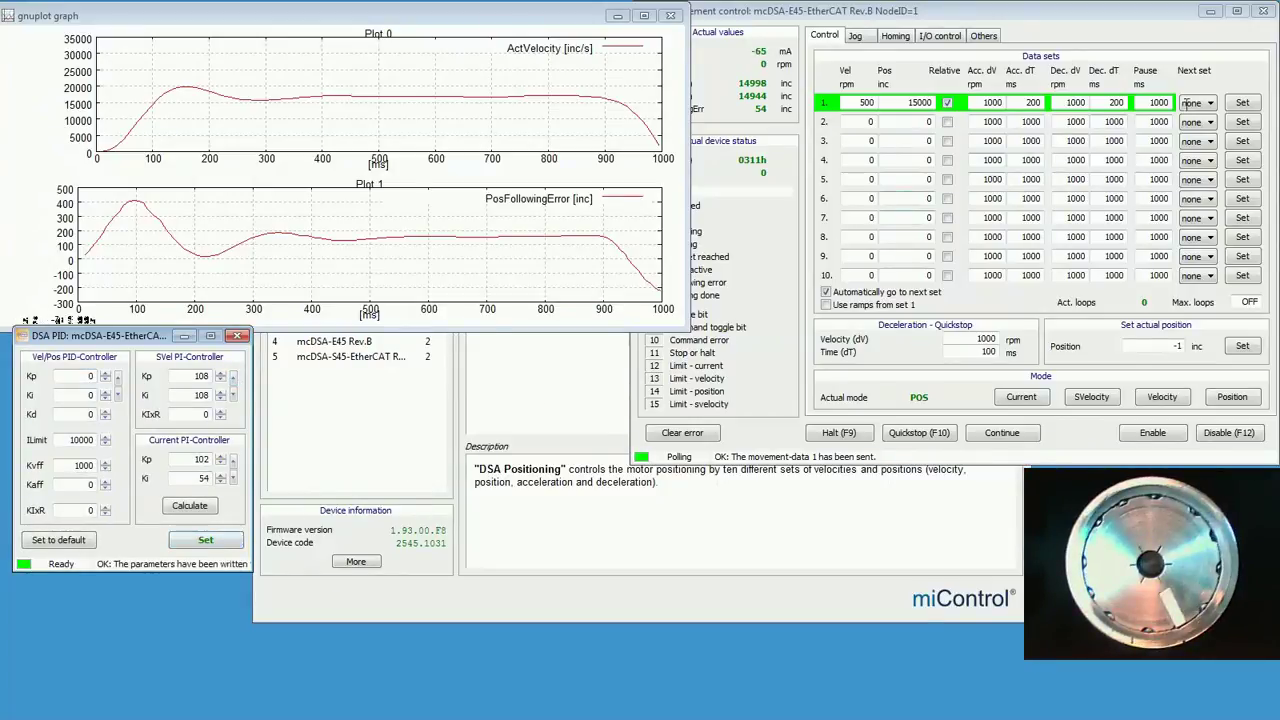
click(1238, 109)
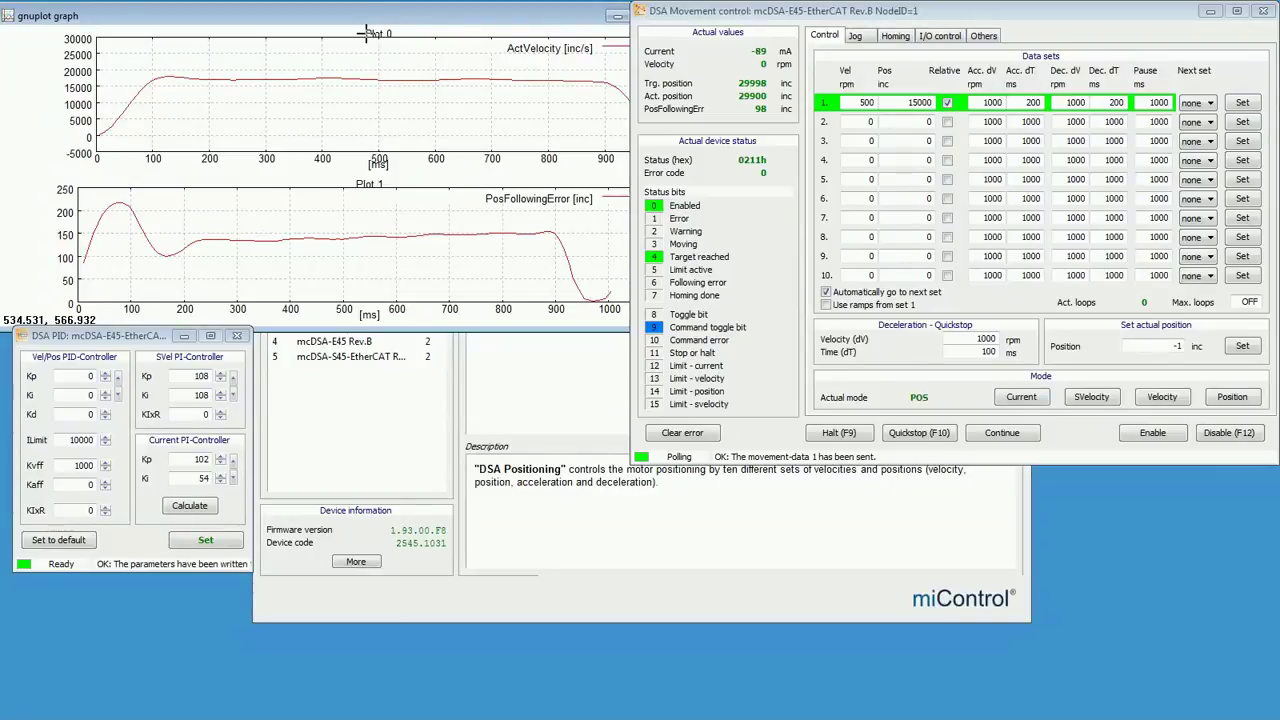
Step: Raise the SVel PI controller's Kp and Ki to 231, write them to the device and rerun movement data set 1
click(232, 376)
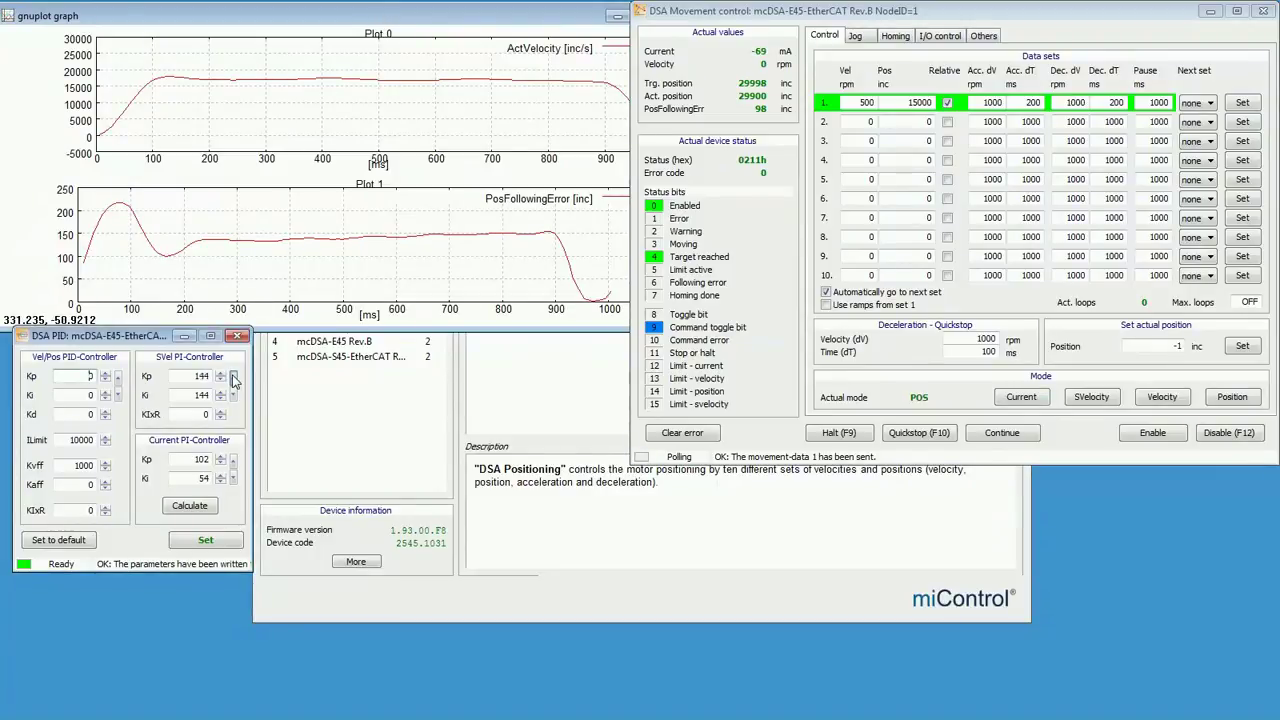
click(232, 376)
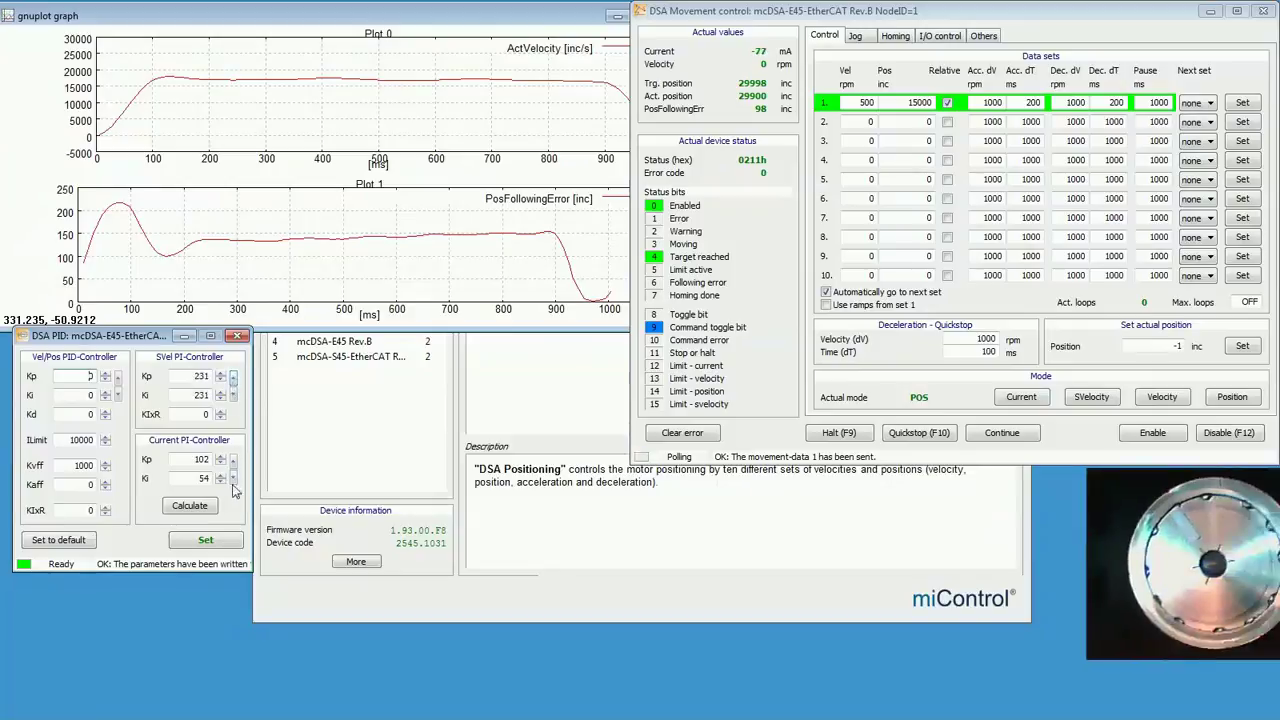
click(210, 540)
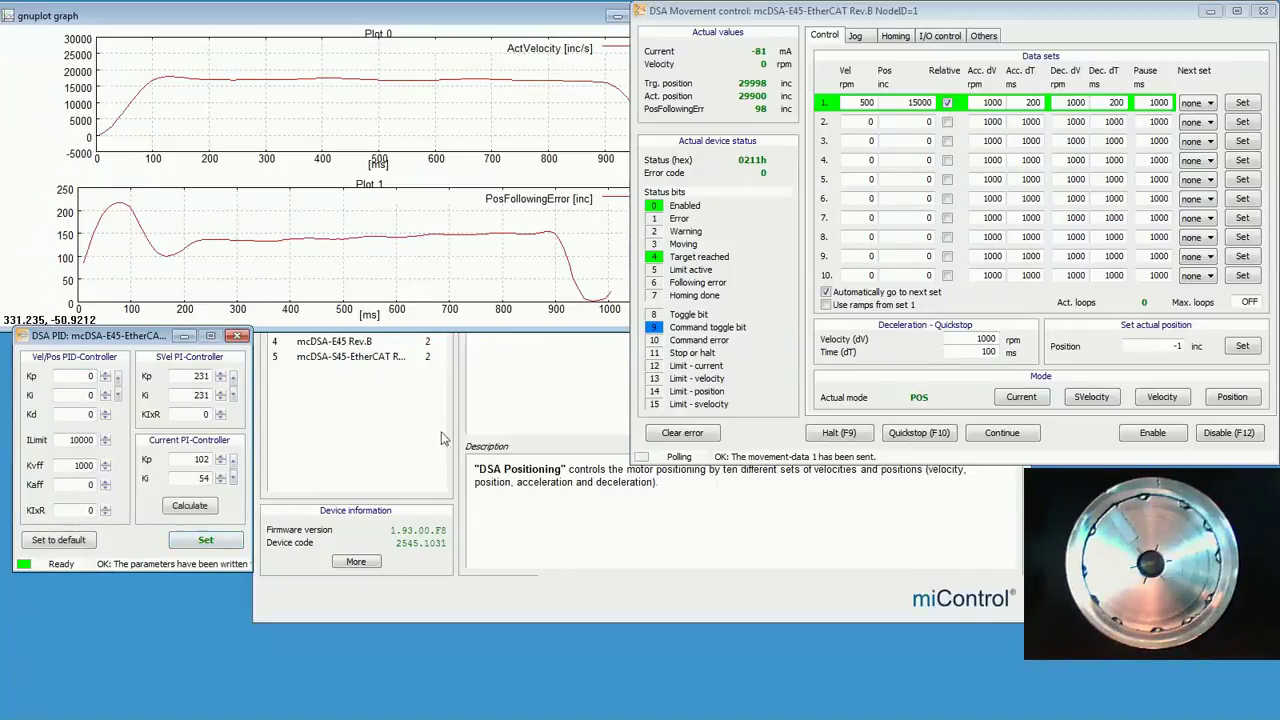
click(1242, 103)
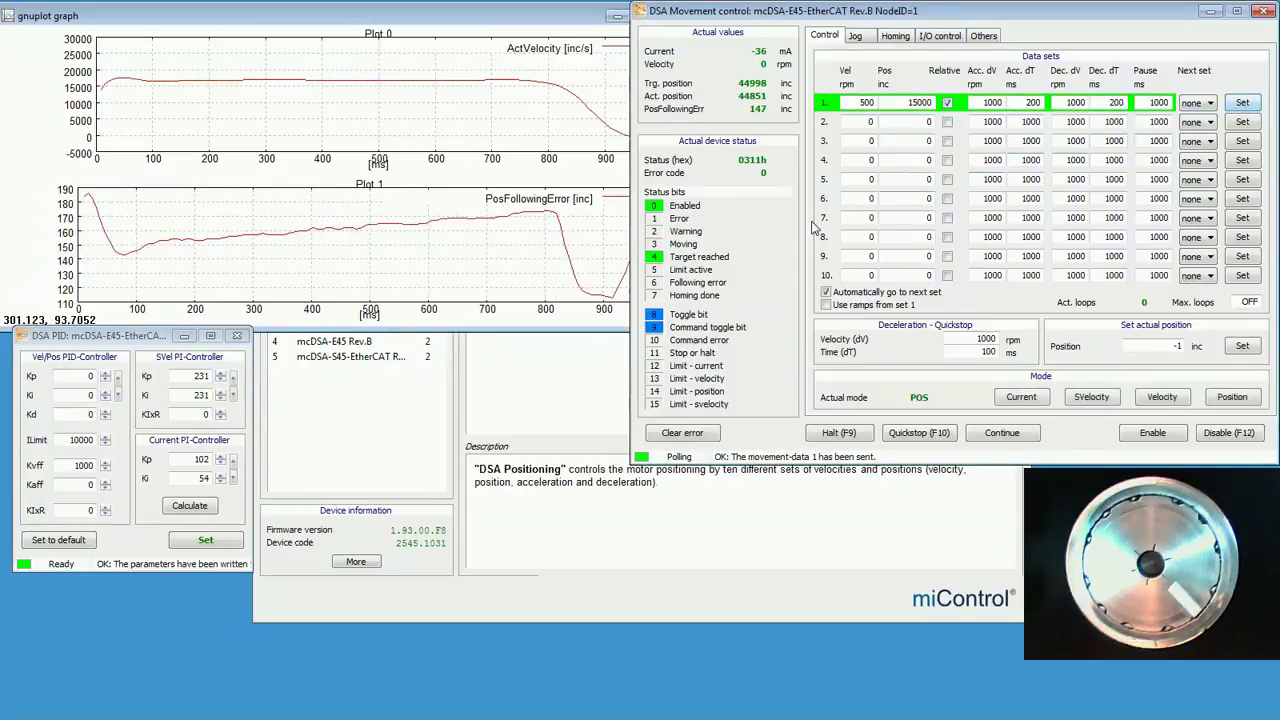
Step: Raise the SVel PI controller's Kp and Ki to 372, write them to the device and rerun movement data set 1
click(234, 379)
click(234, 378)
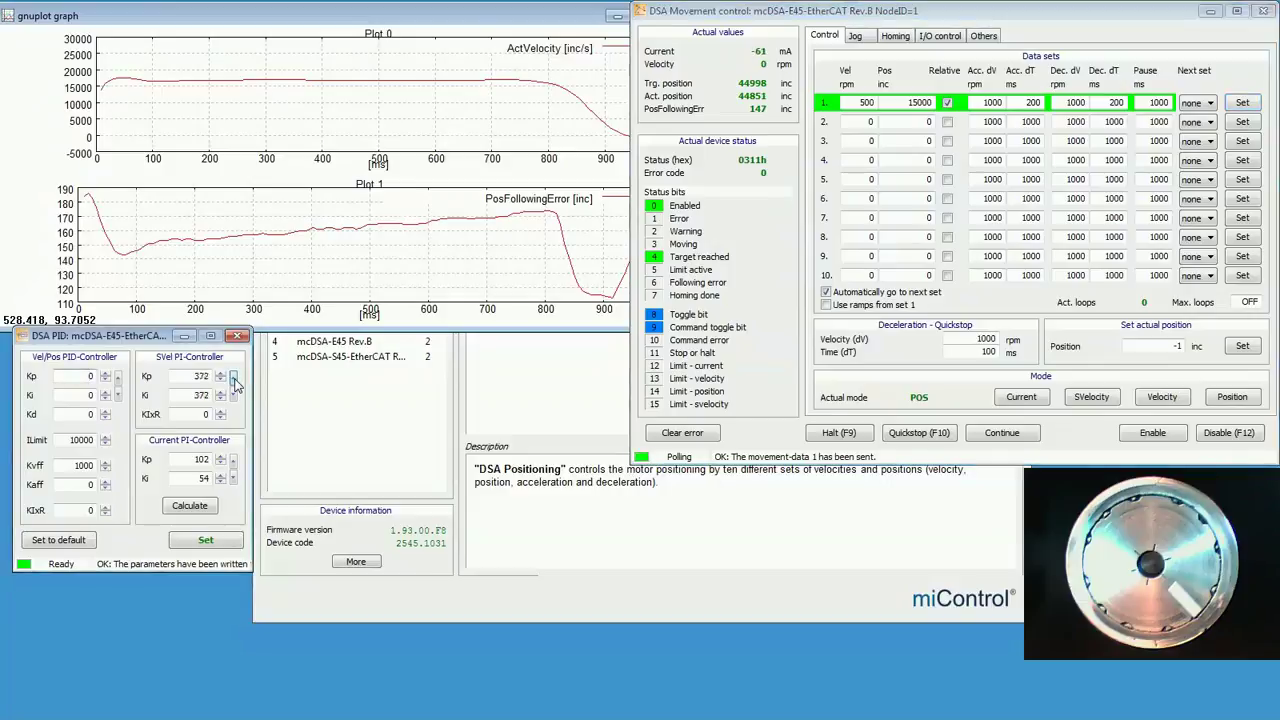
click(208, 539)
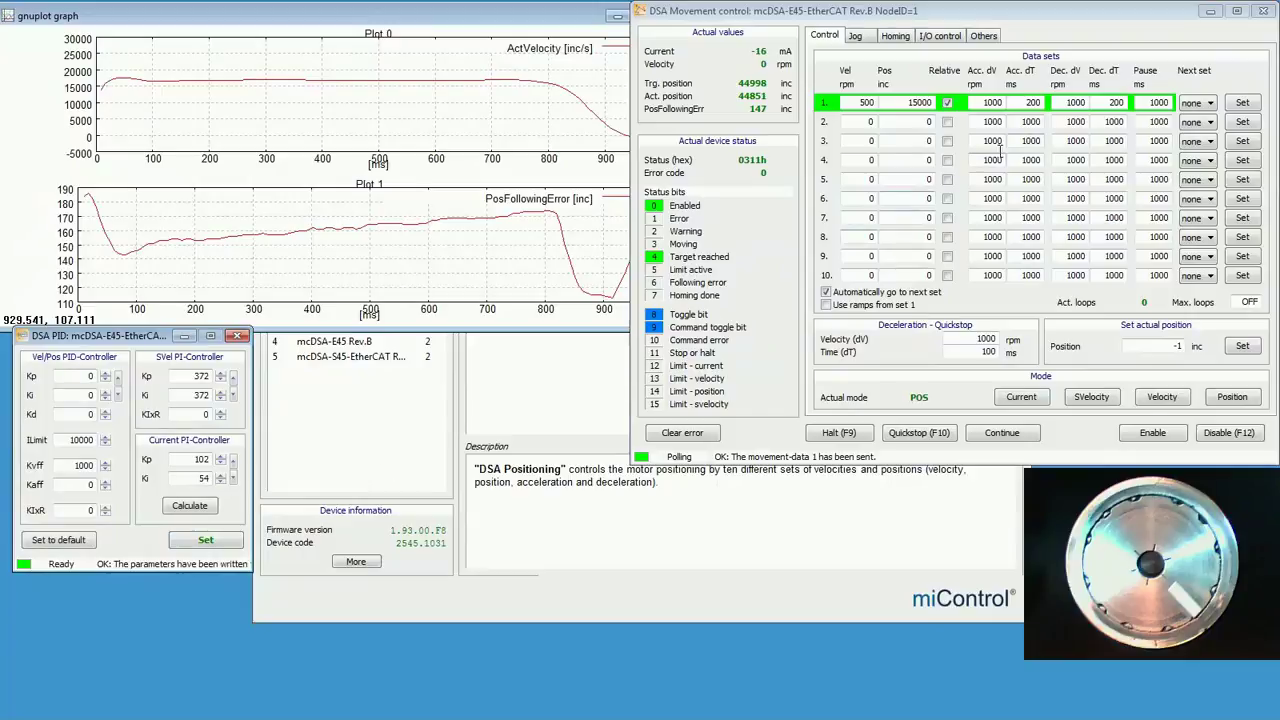
click(1242, 103)
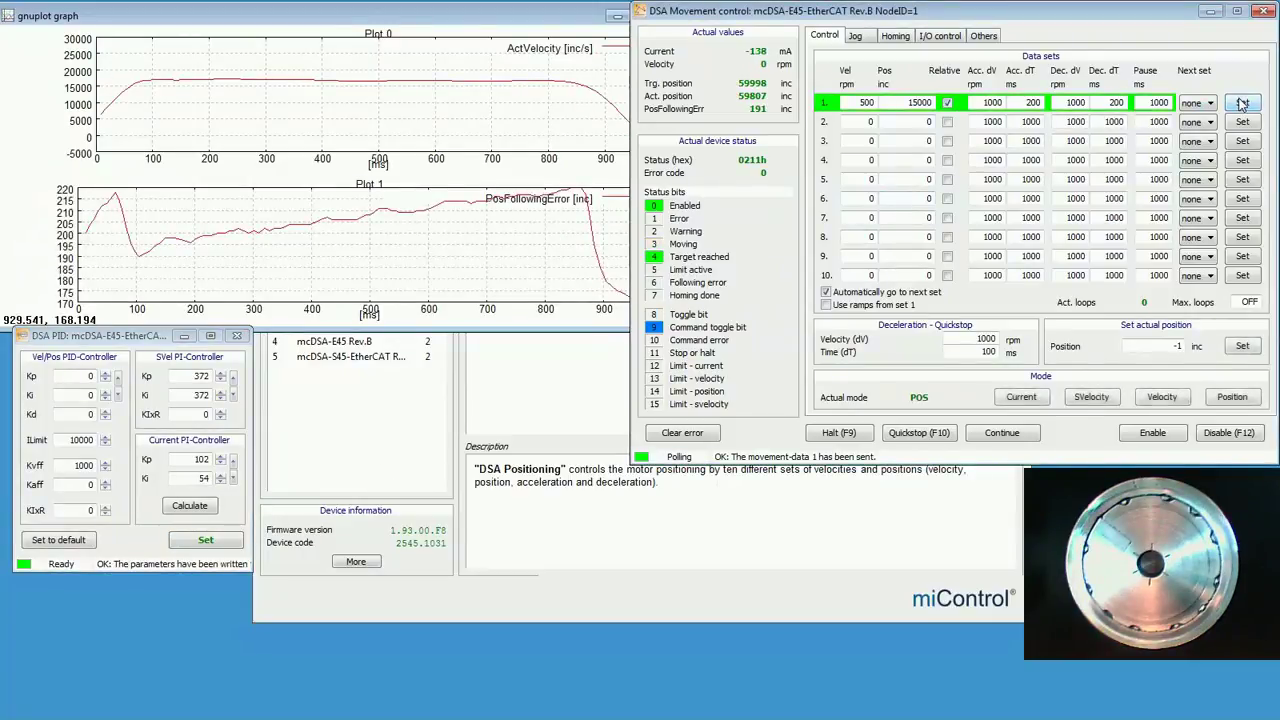
Step: Raise the SVel PI controller's Kp and Ki to 450, write them to the device and rerun movement data set 1
click(233, 380)
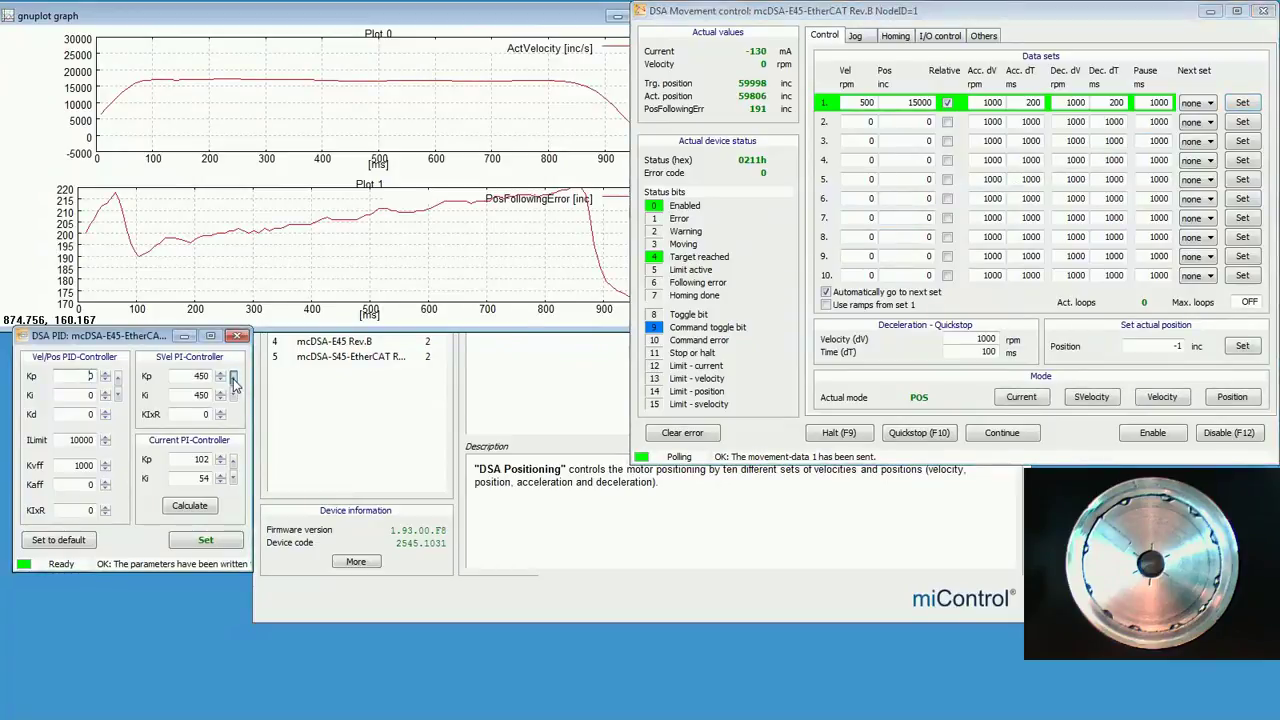
click(205, 540)
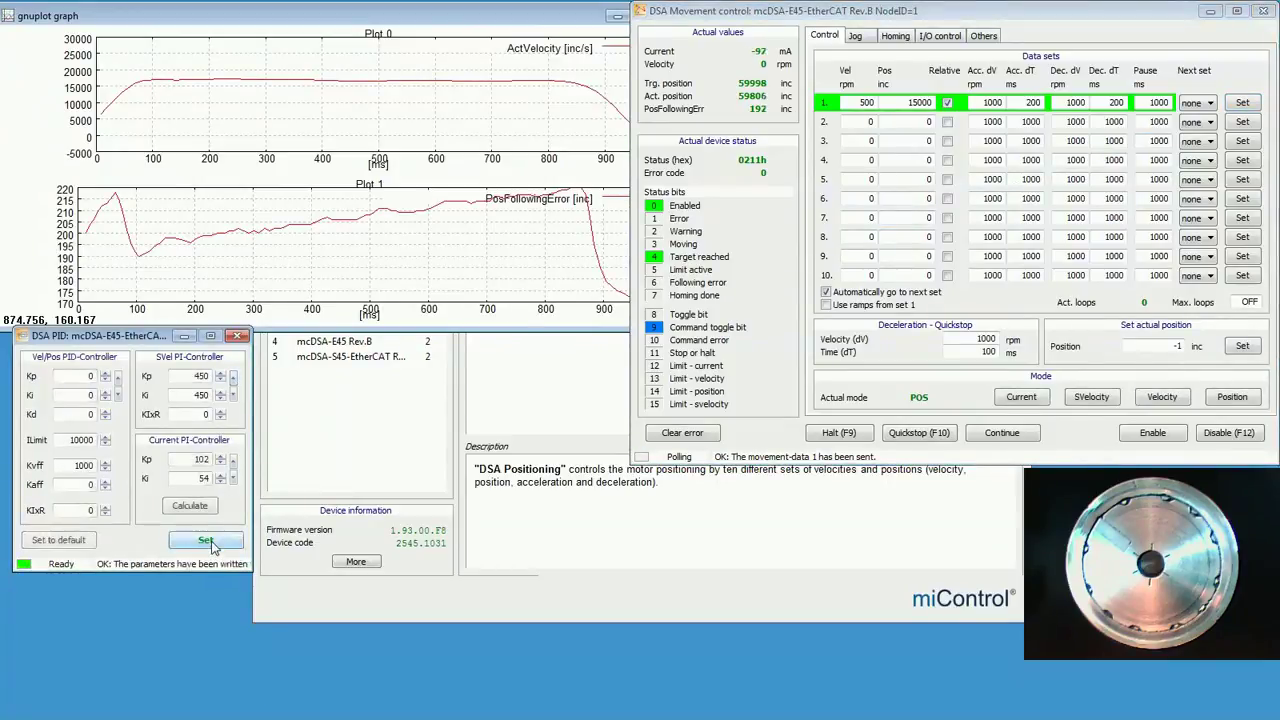
click(1244, 102)
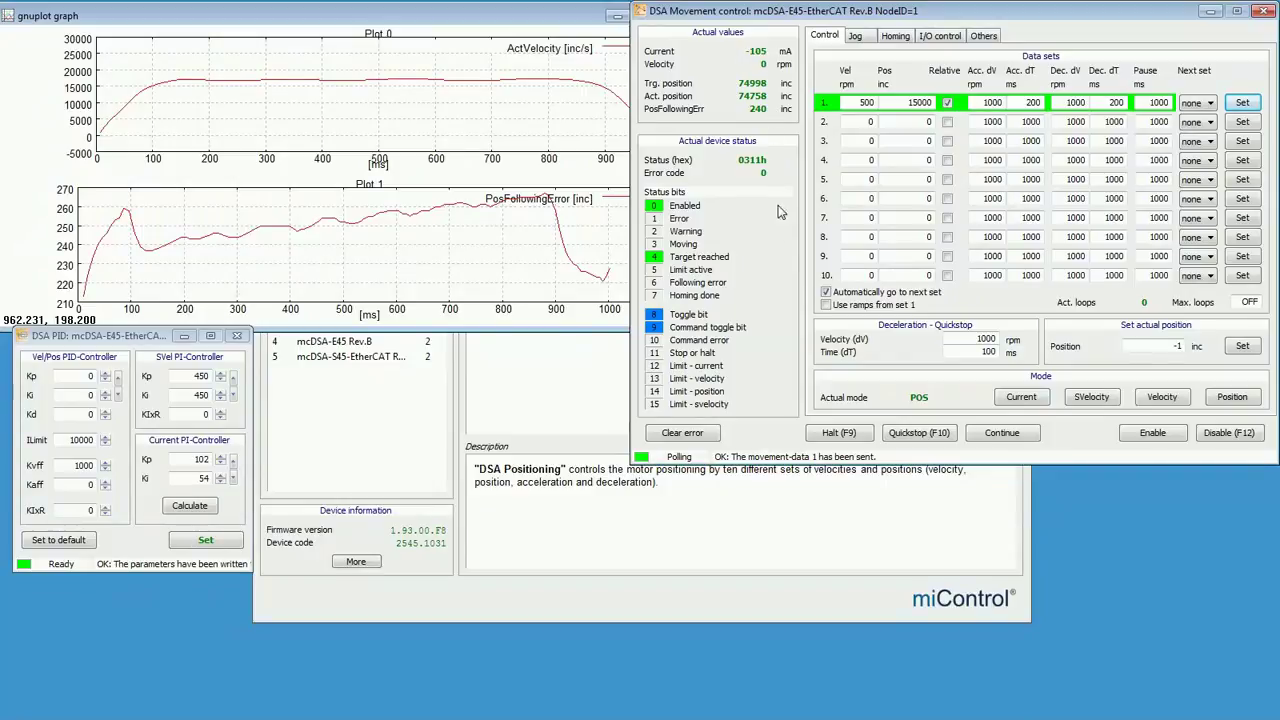
Step: With the device disabled, write a Vel/Pos PID controller Kp of 10, then re-enable it and run movement data set 1 to plot the response
click(1215, 434)
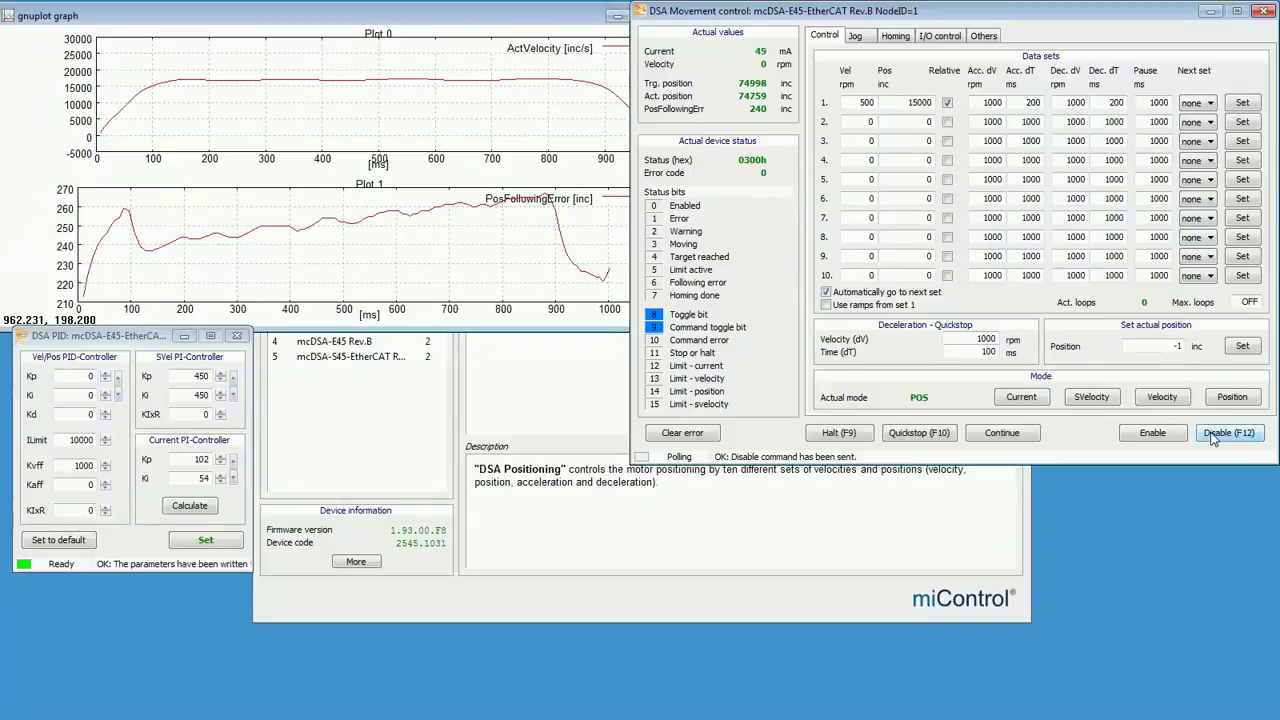
click(85, 375)
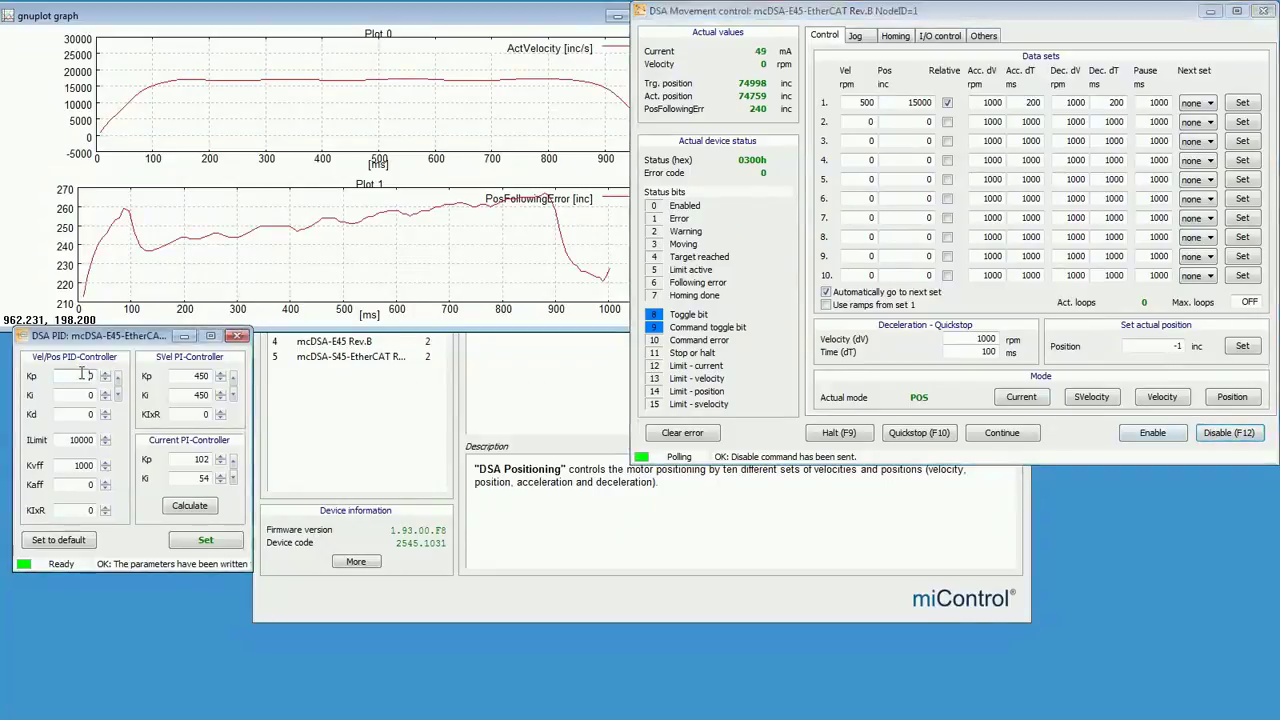
text(0)
click(193, 537)
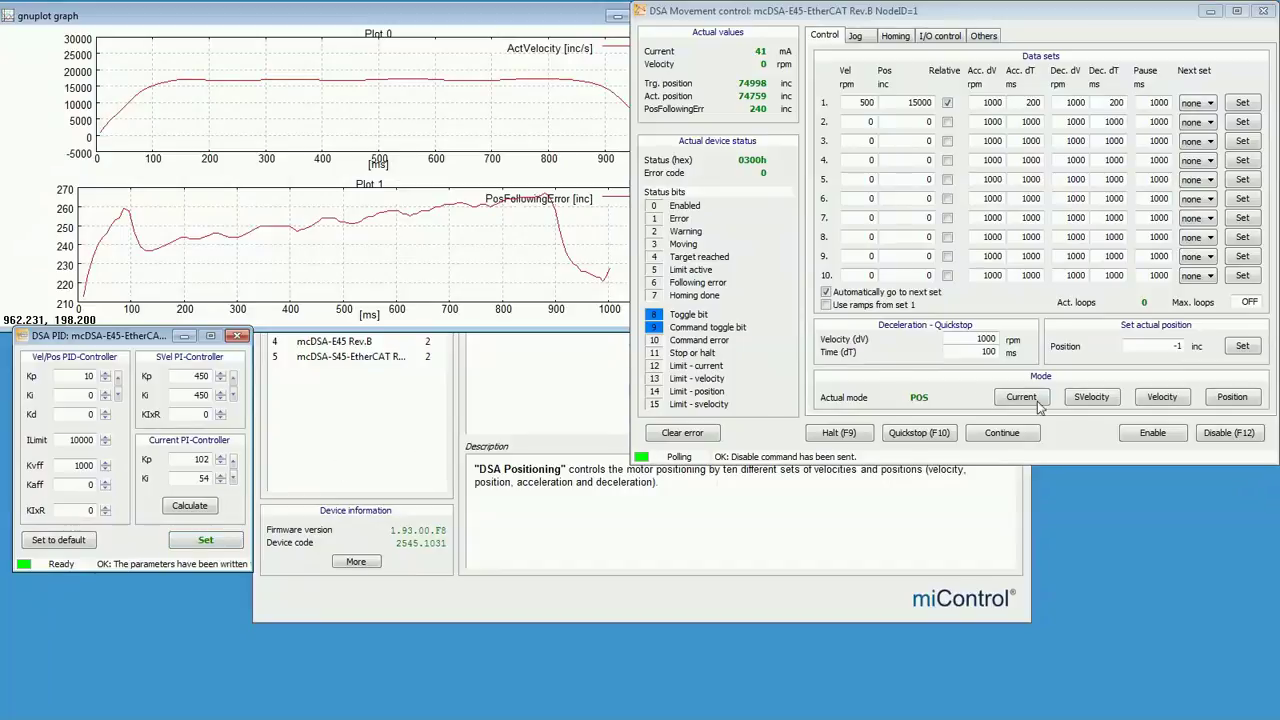
click(1147, 432)
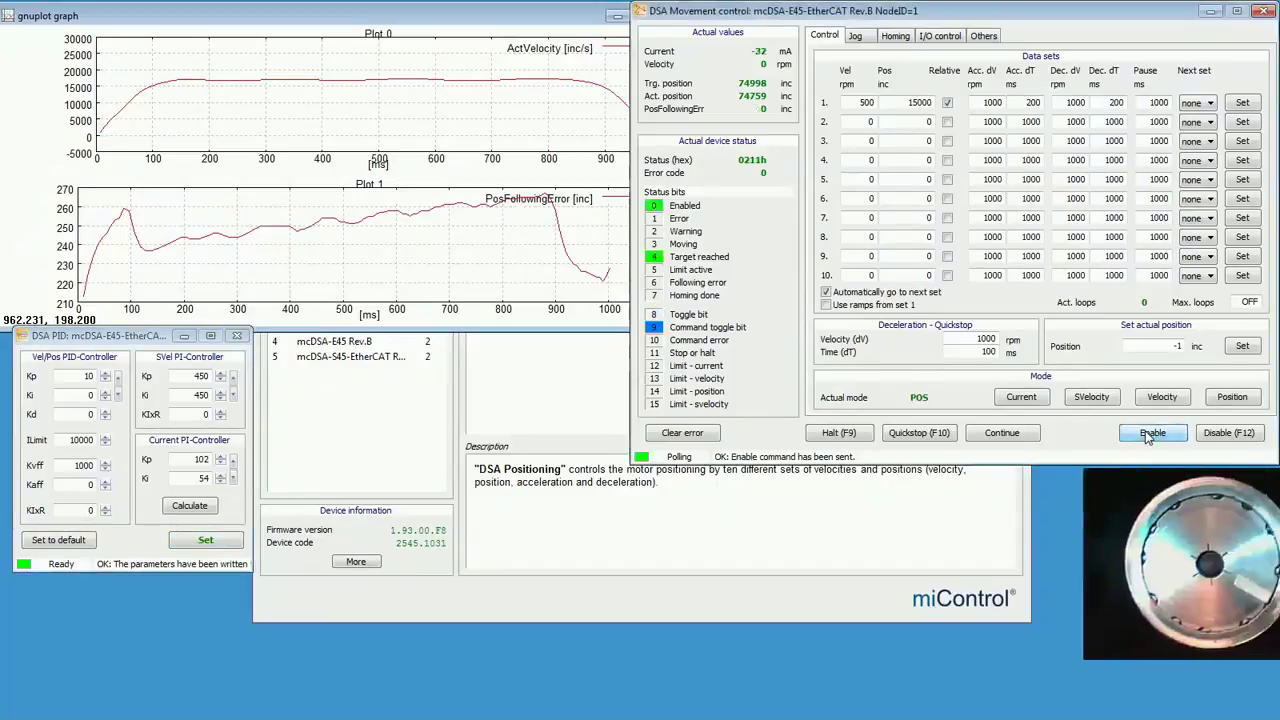
click(1245, 105)
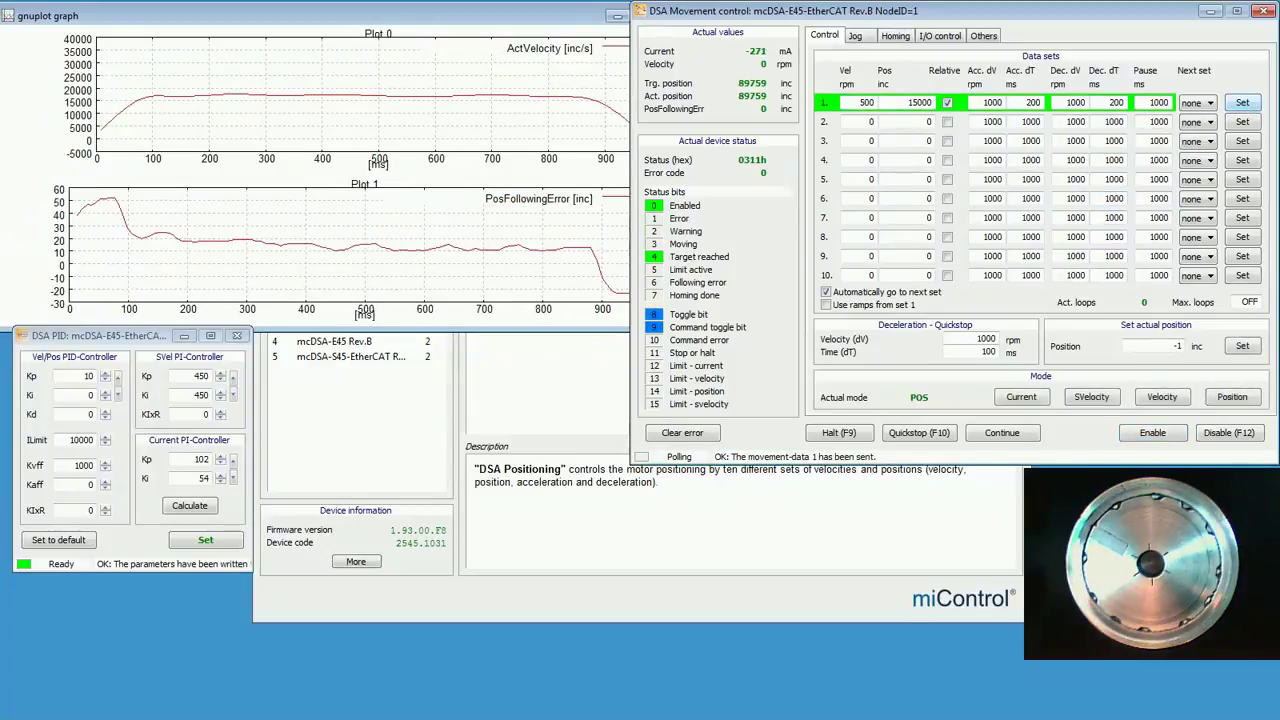
click(548, 22)
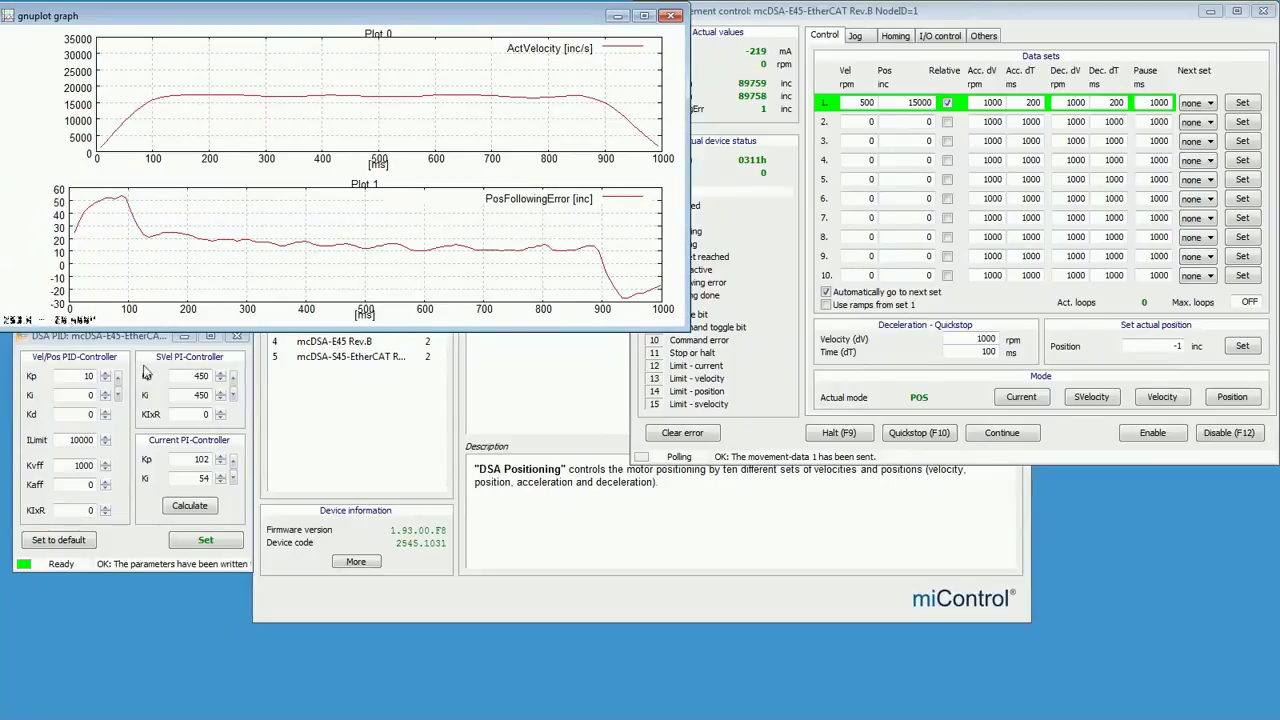
Step: Set the Vel/Pos PID controller's Kp to 50, write it to the device and rerun movement data set 1
click(78, 376)
text(50)
click(228, 540)
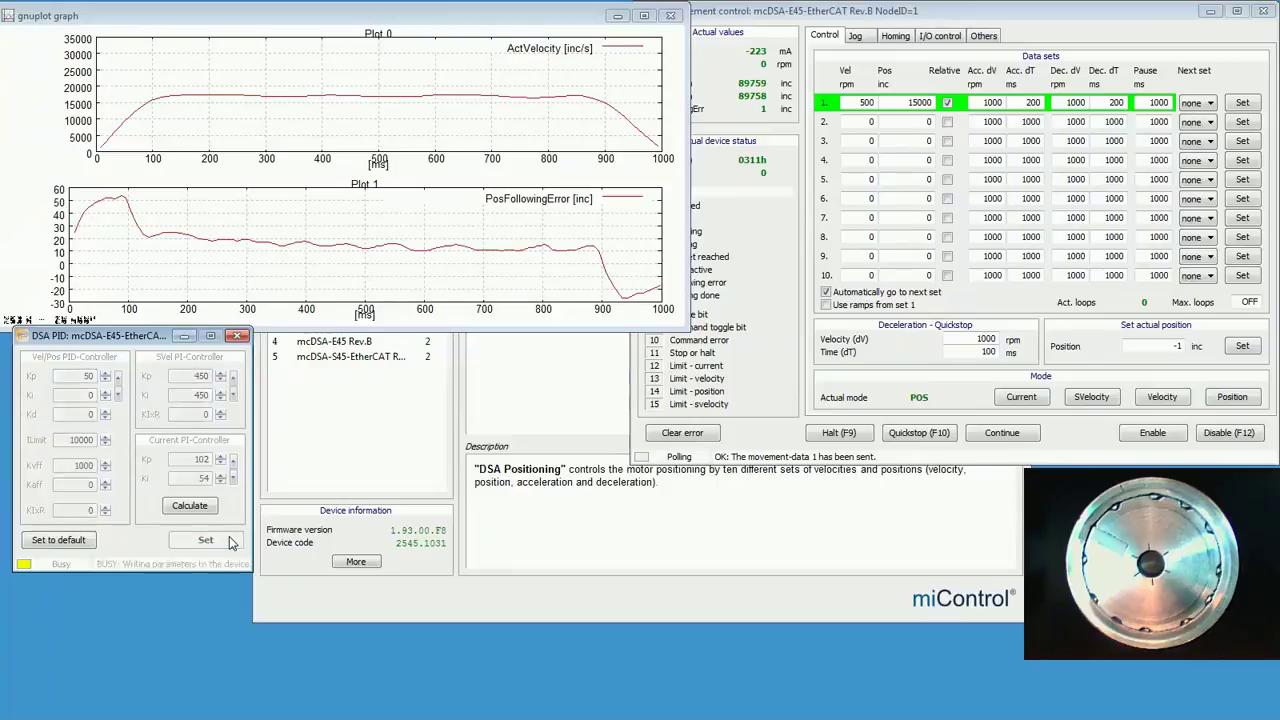
click(1242, 103)
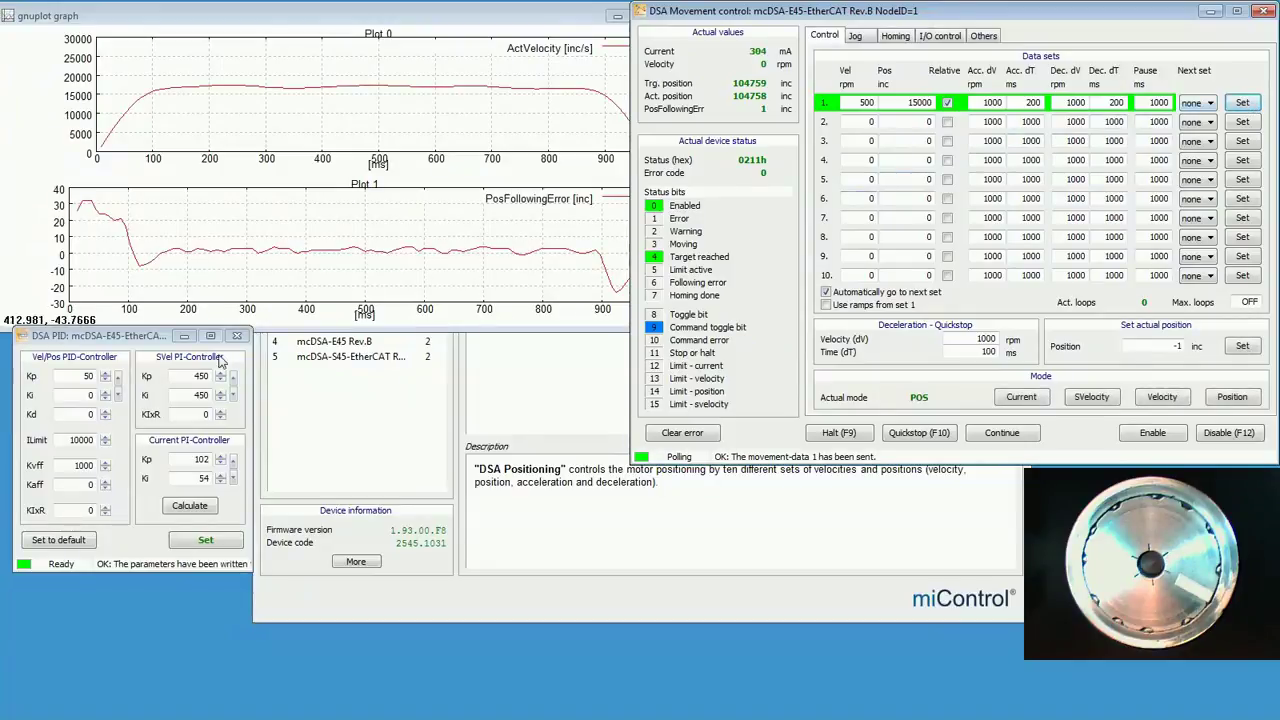
Step: Set the Vel/Pos PID controller's Kp to 100, write it to the device and rerun movement data set 1
click(68, 376)
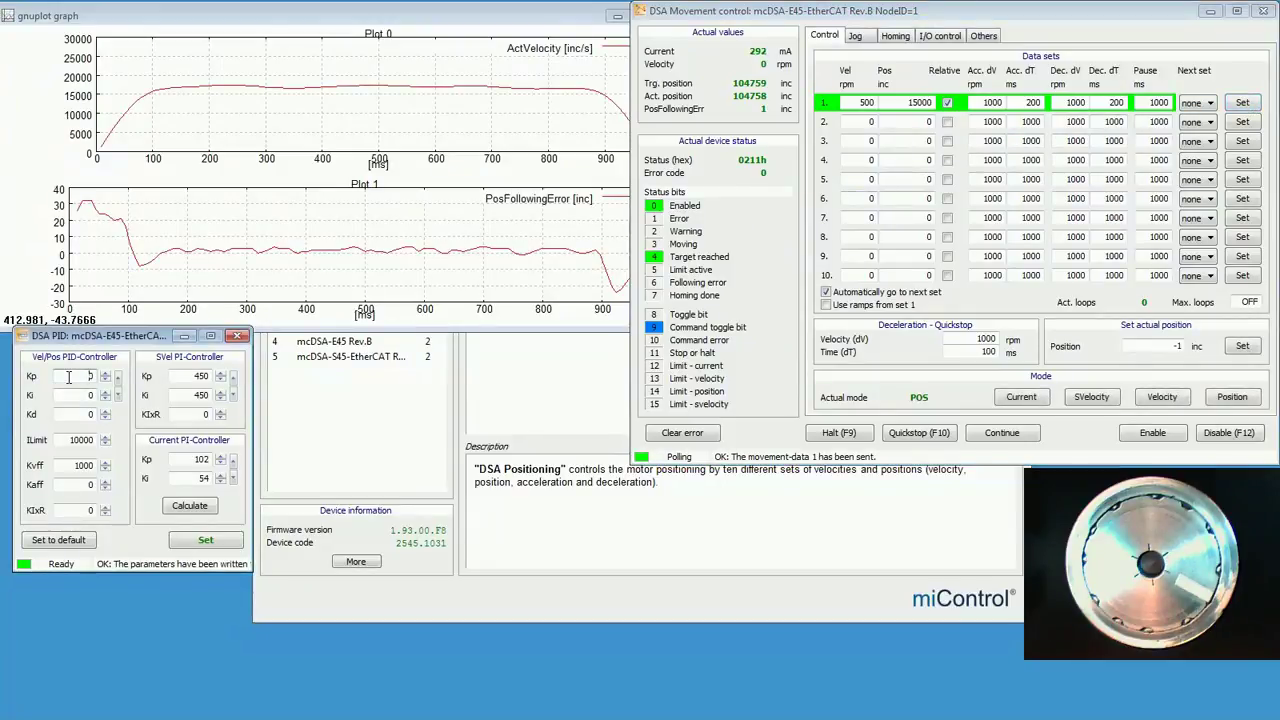
click(222, 540)
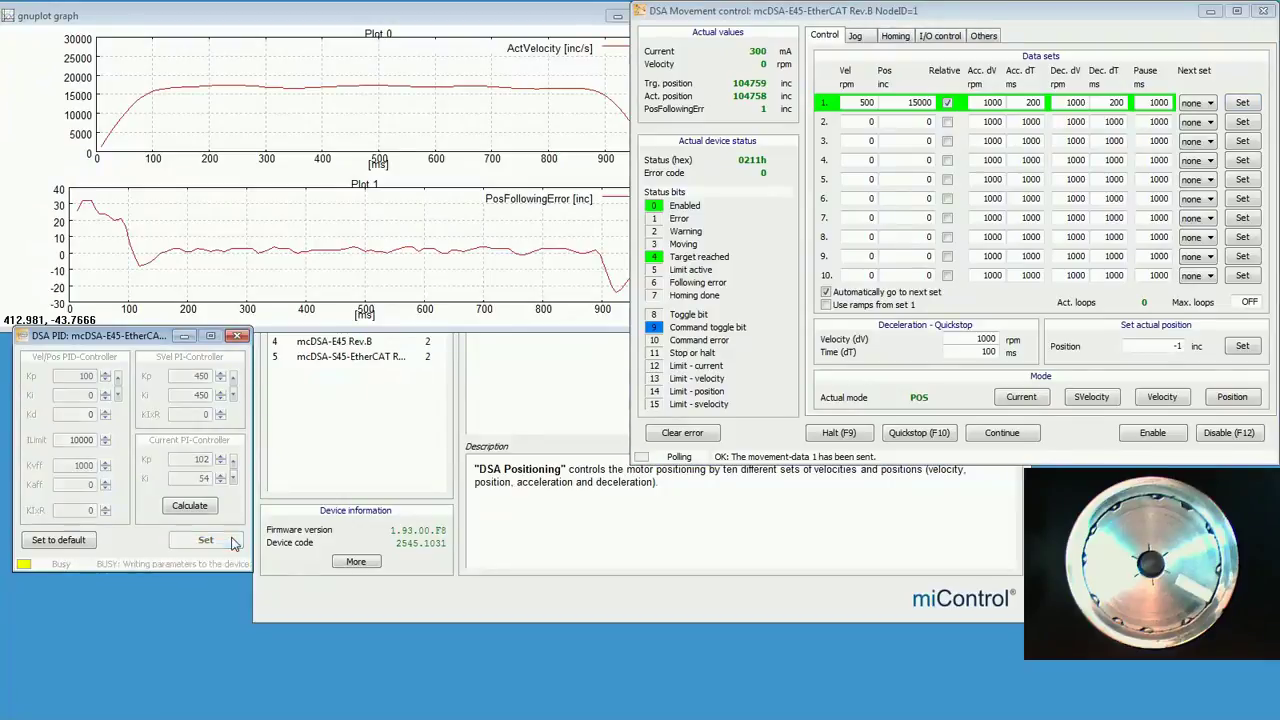
click(1242, 104)
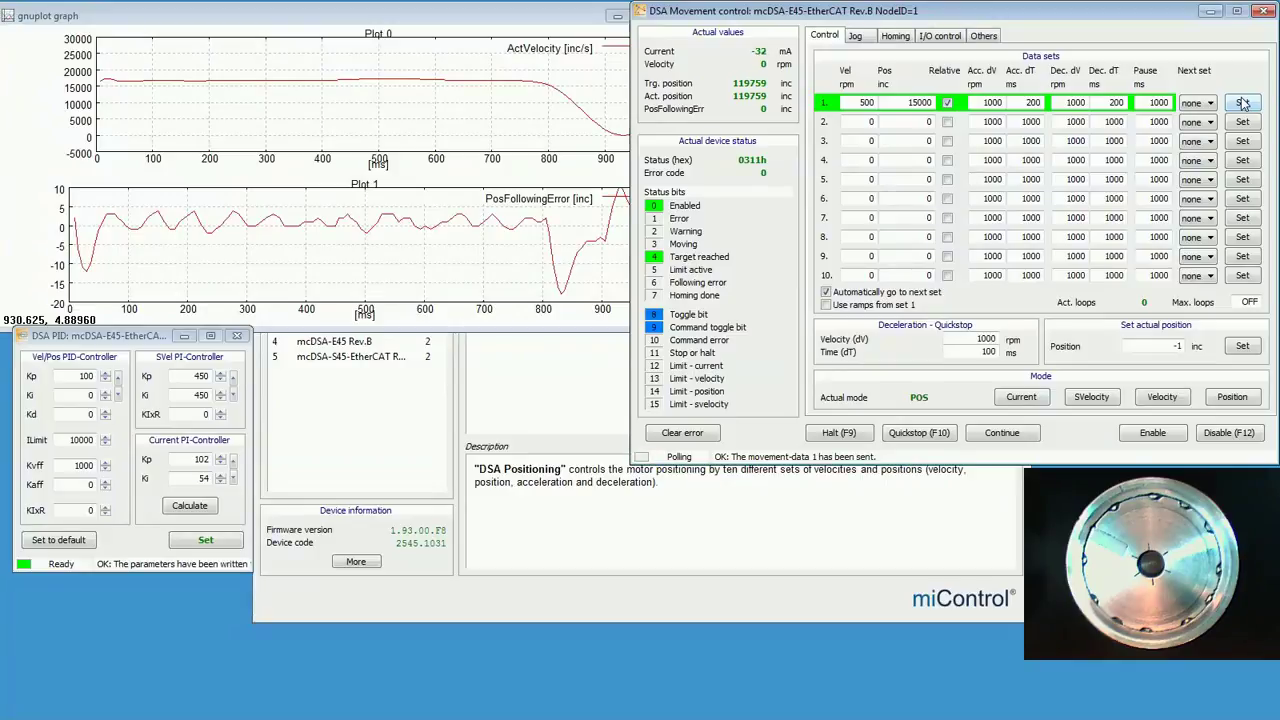
Step: Set the Vel/Pos PID controller's Ki to 10, write it to the device and rerun movement data set 1
click(64, 395)
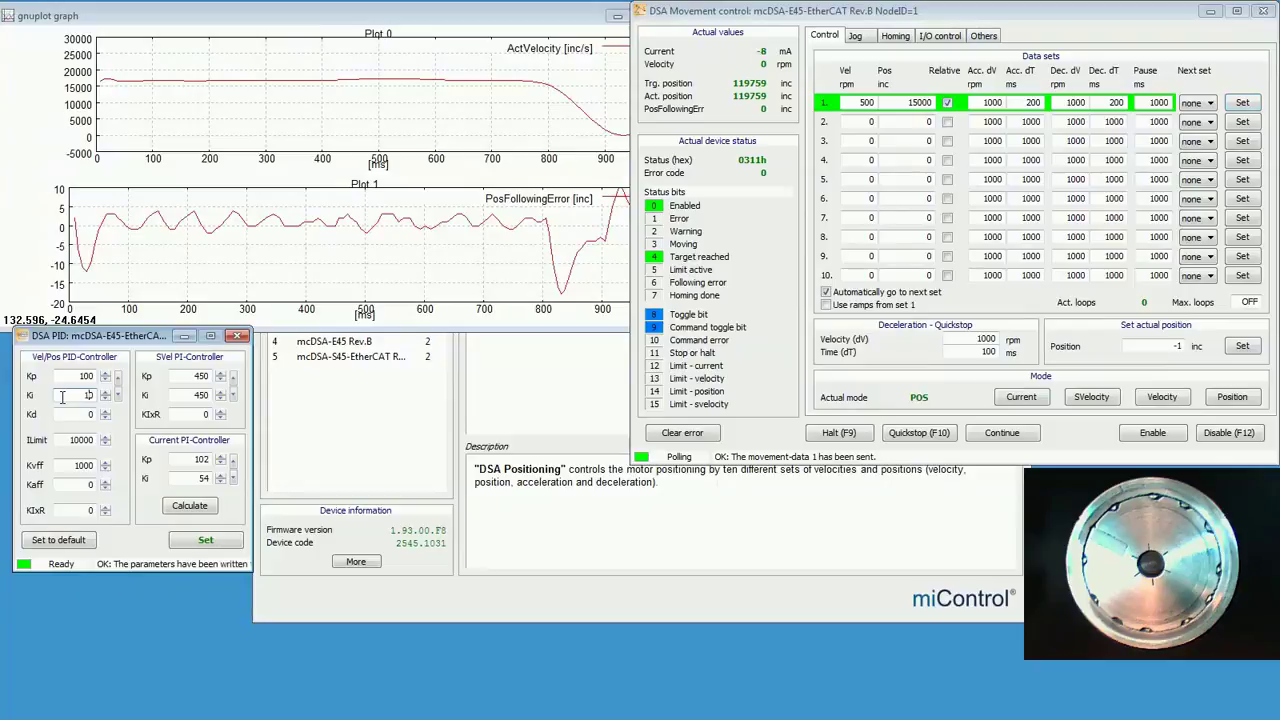
click(205, 540)
click(1243, 104)
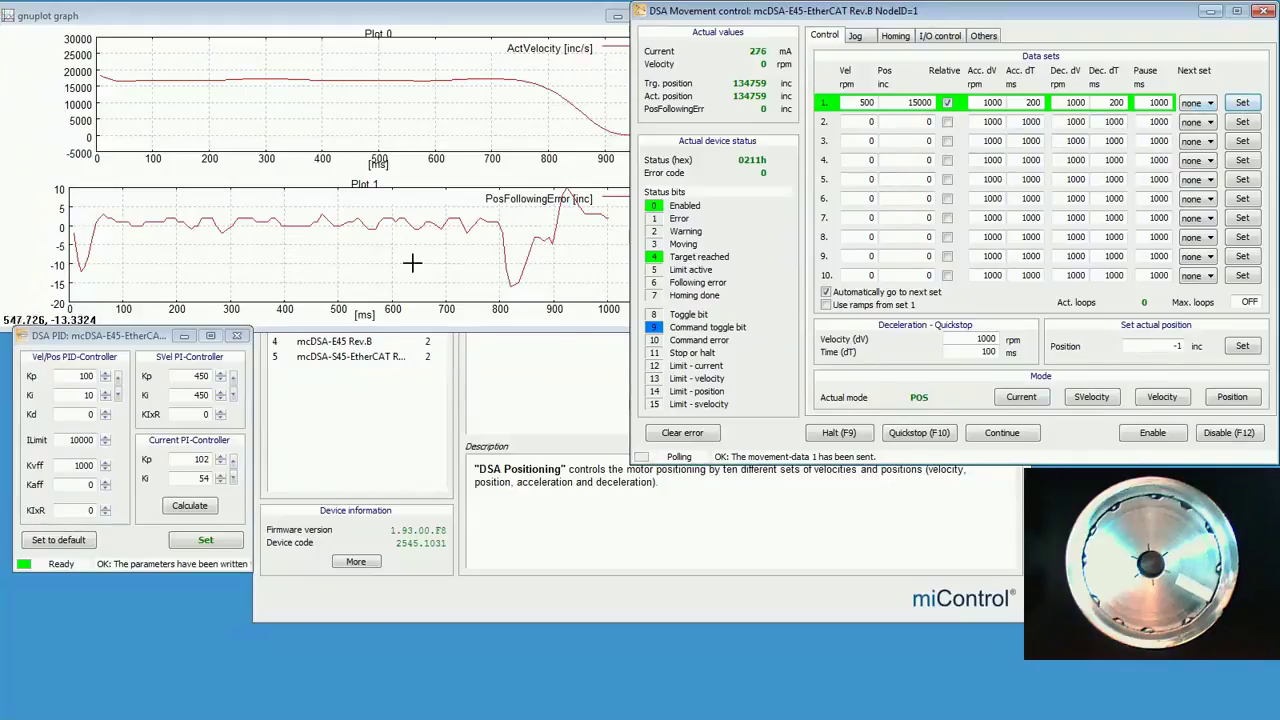
Step: Set the Vel/Pos PID controller's Ki to 30, write it and rerun movement data set 1 to view the full graph
click(78, 395)
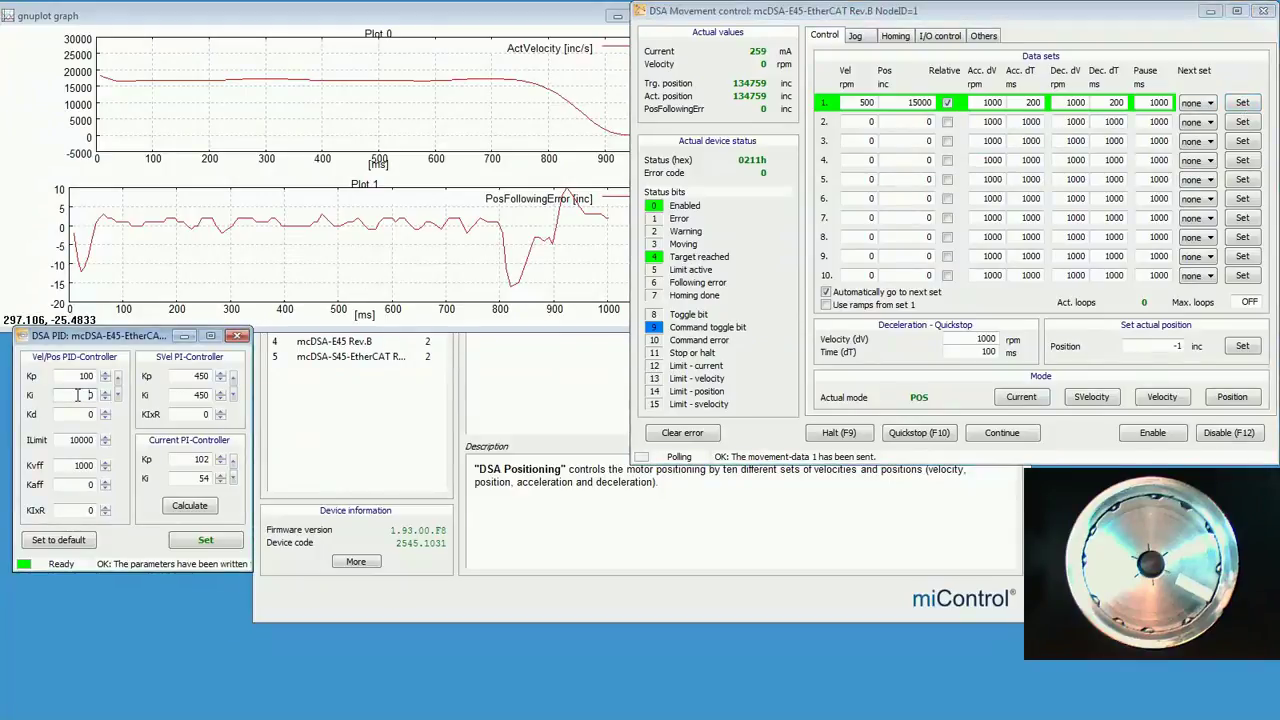
click(206, 540)
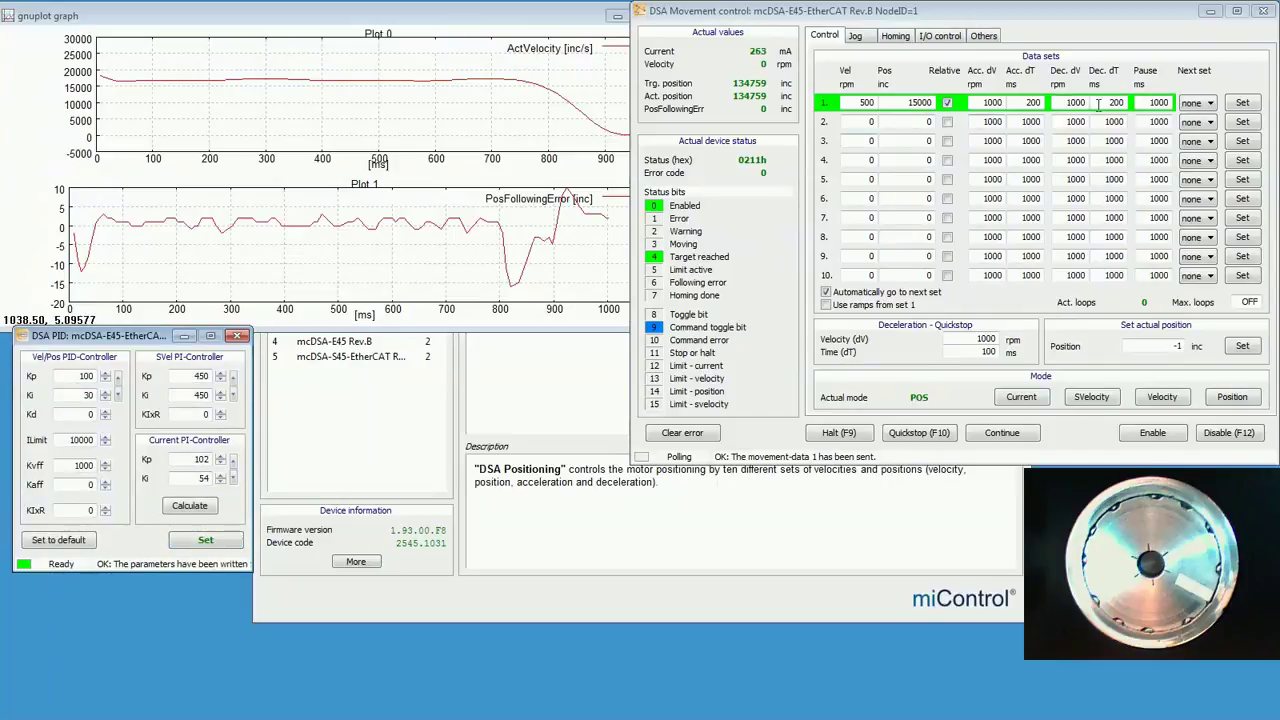
click(1243, 104)
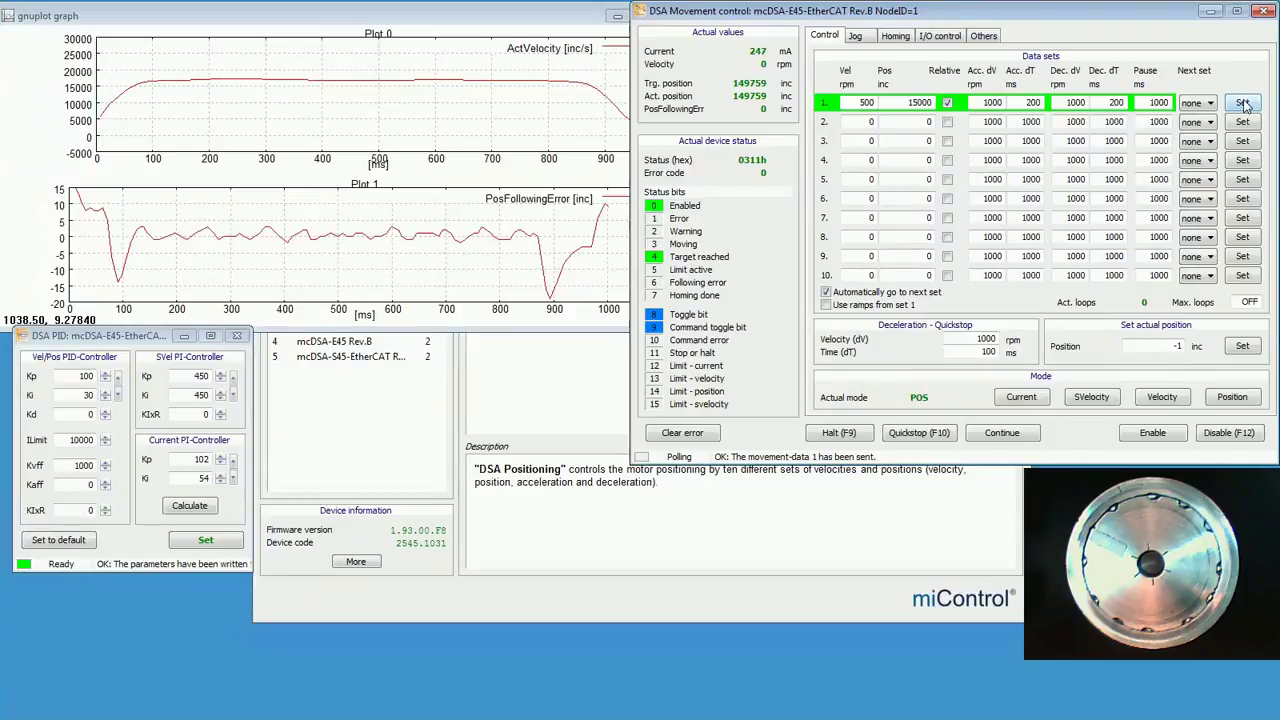
click(528, 27)
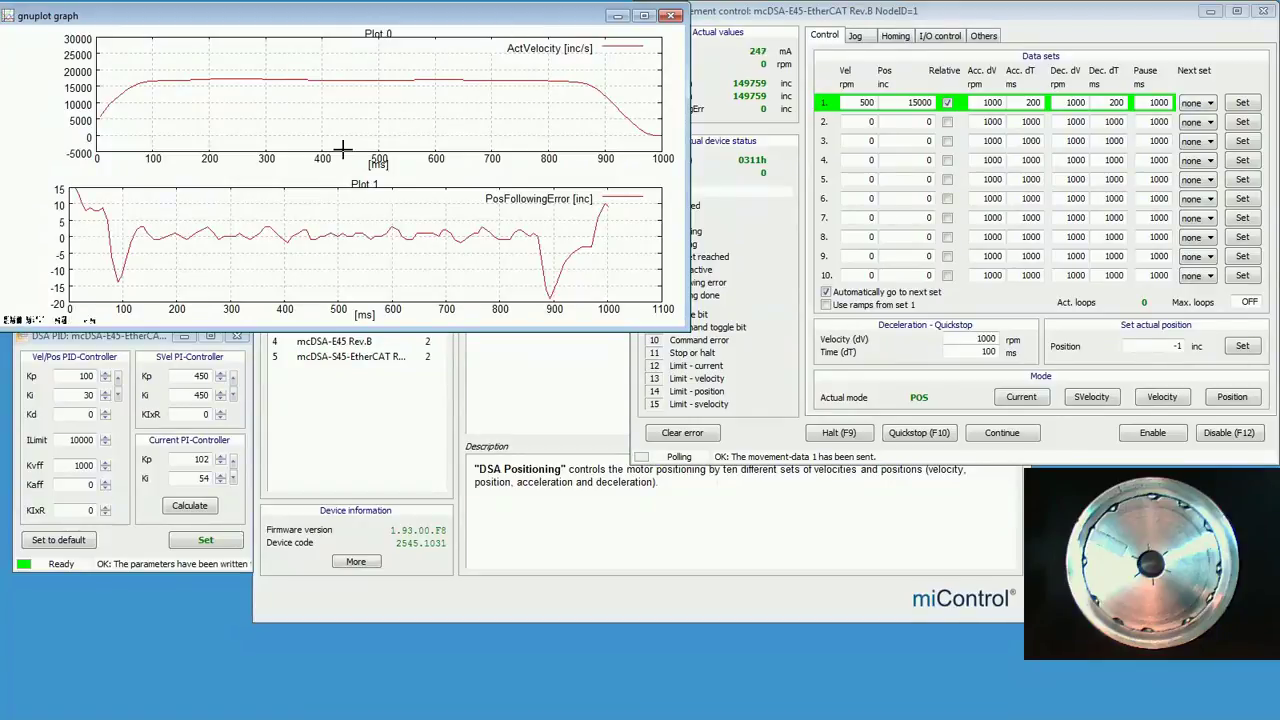
Step: Set the Vel/Pos PID controller's Ki to 50, write it to the device and rerun movement data set 1
click(70, 397)
key(Delete)
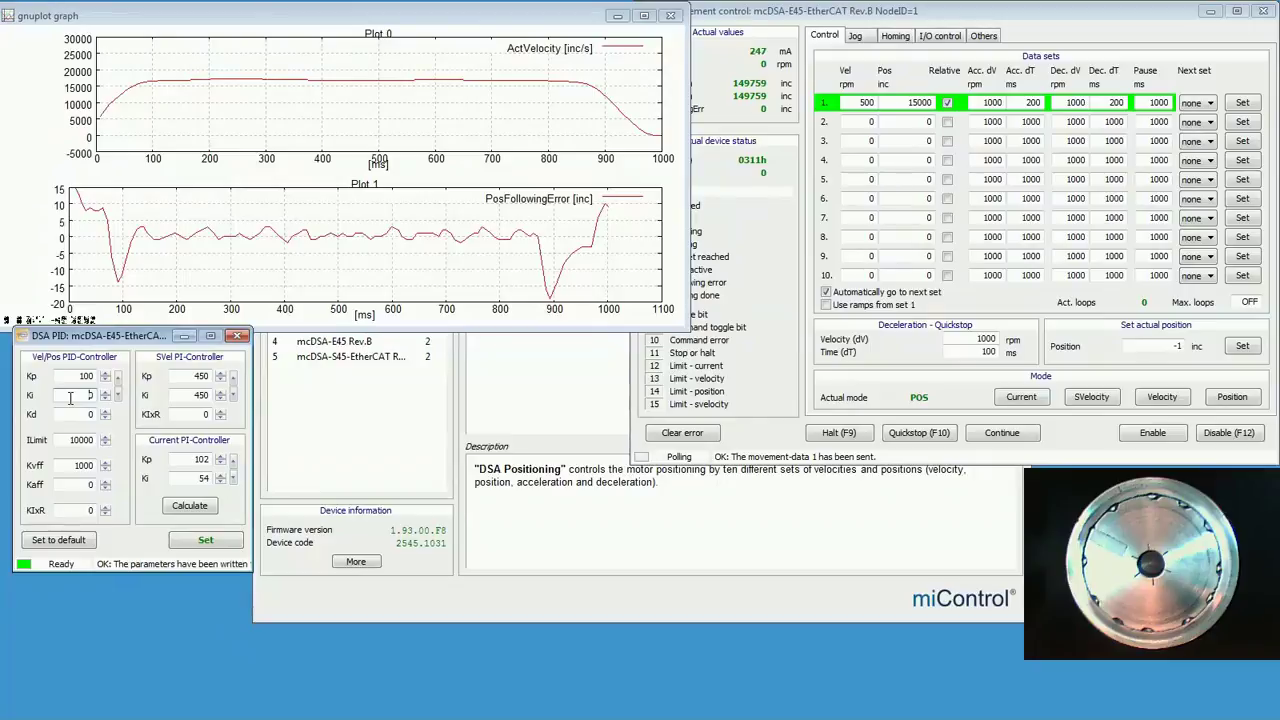
text(5)
click(205, 540)
click(1243, 104)
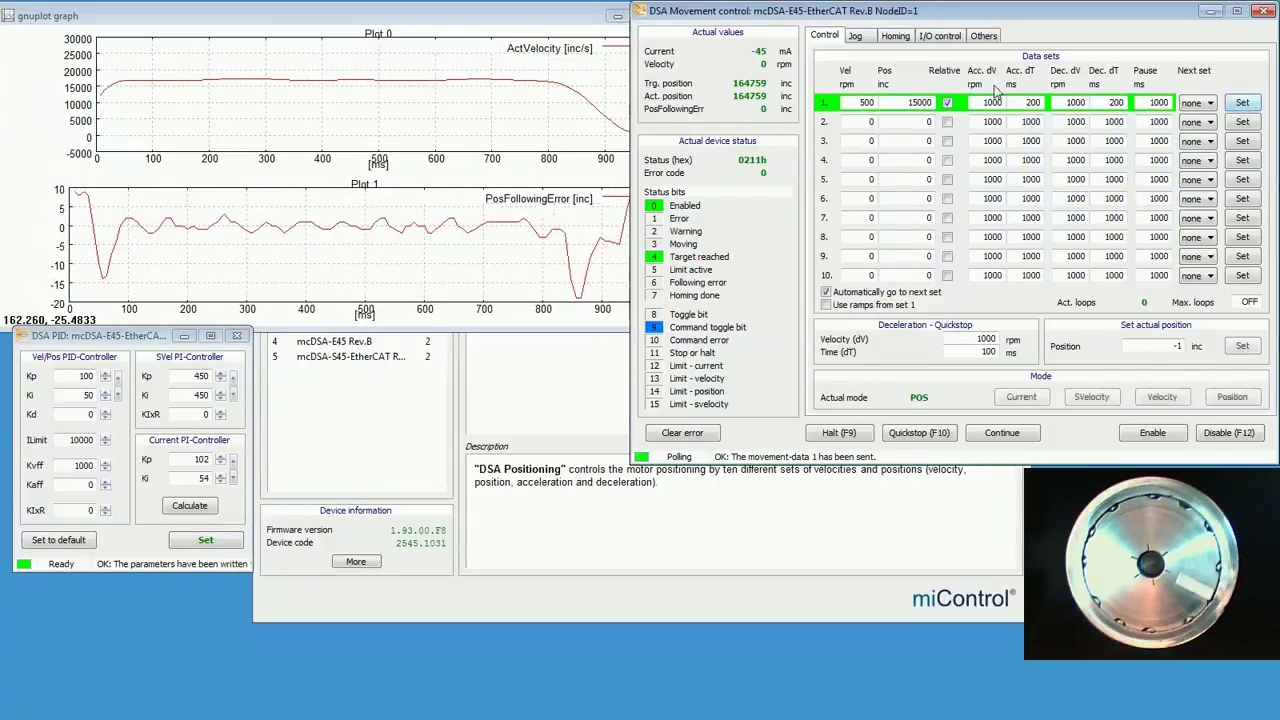
Step: Bring the full velocity and following error graph to the front for review, and disable the device
click(549, 24)
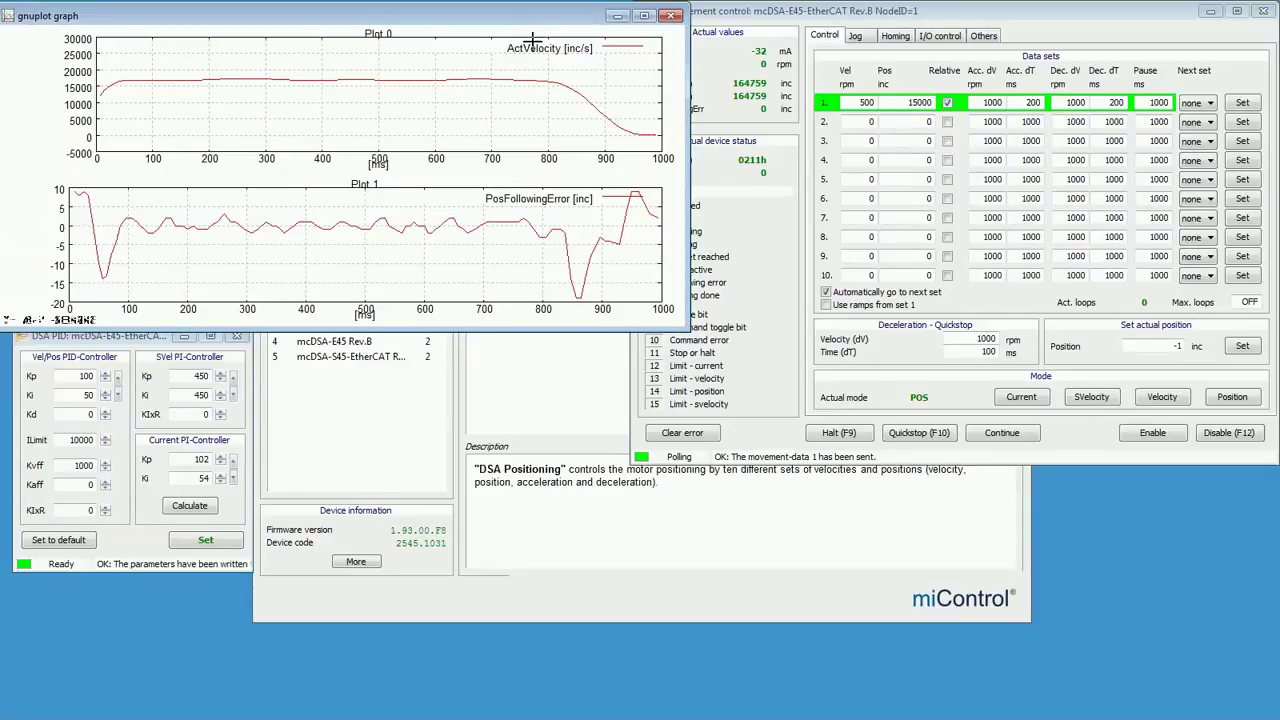
click(1229, 433)
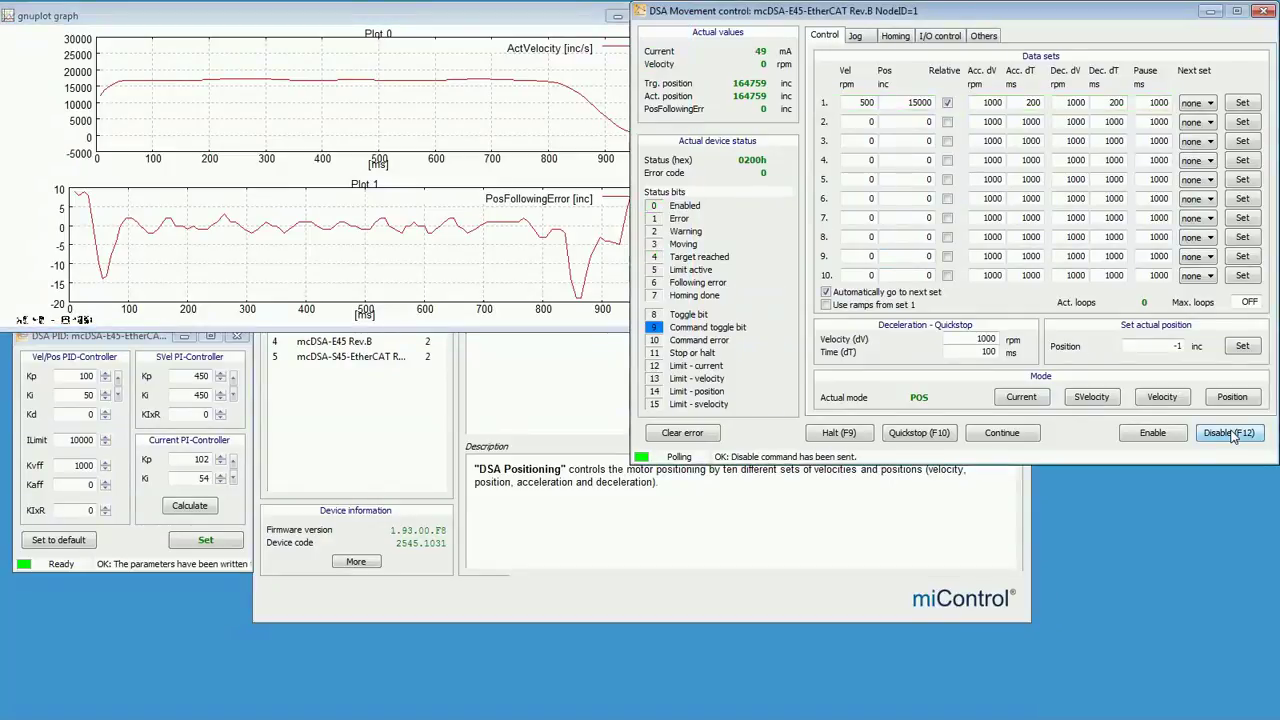